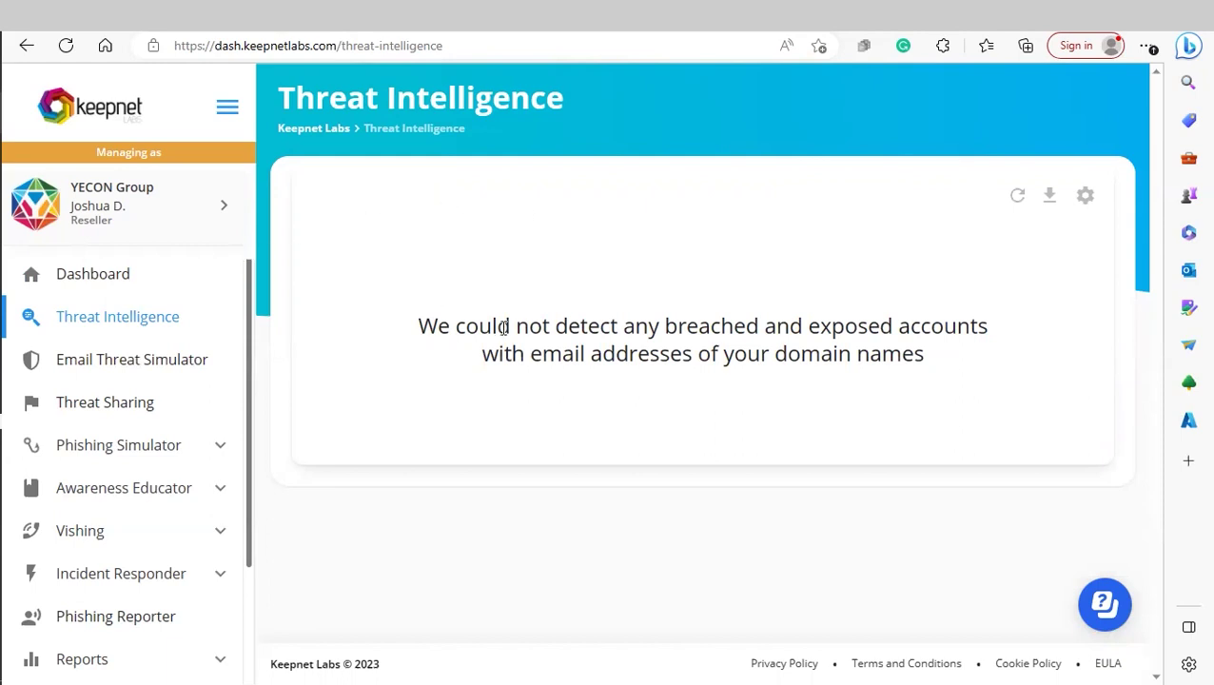
- Reload the Threat Intelligence page so the breached accounts appear
key("F5")
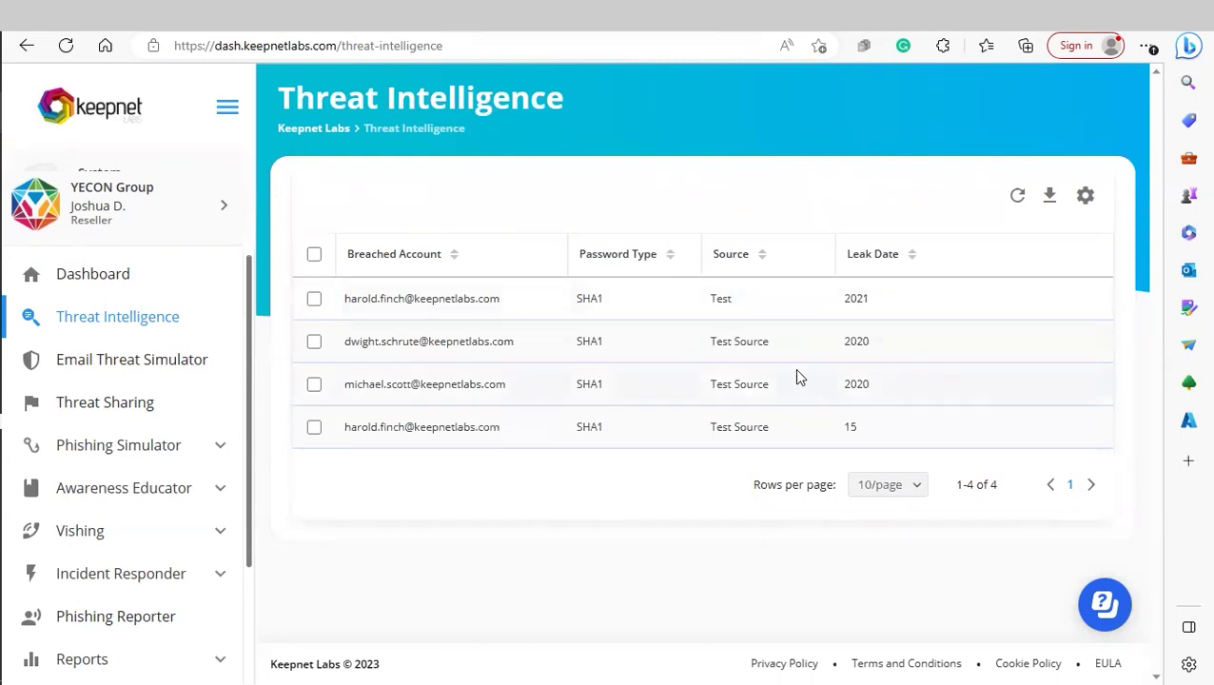
- Go to the Email Threat Simulator page from the sidebar
left_click(82, 371)
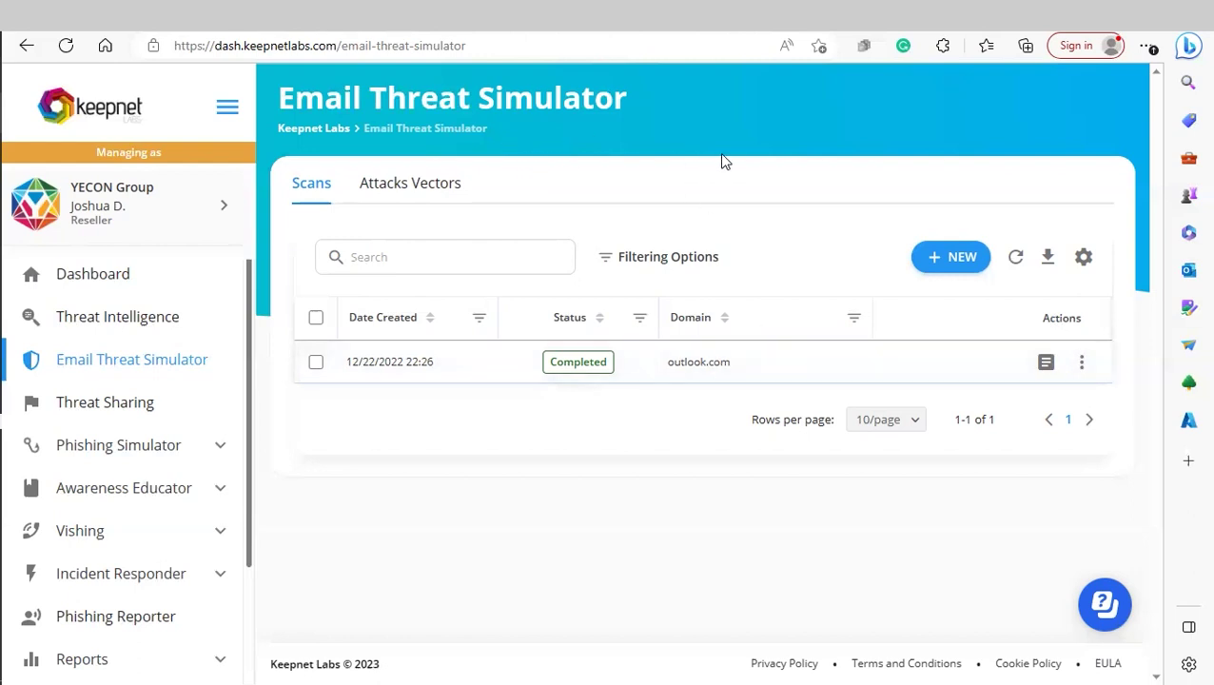
- Start a new email scan, acknowledge the real-account warning, and enter the test account credentials
left_click(948, 259)
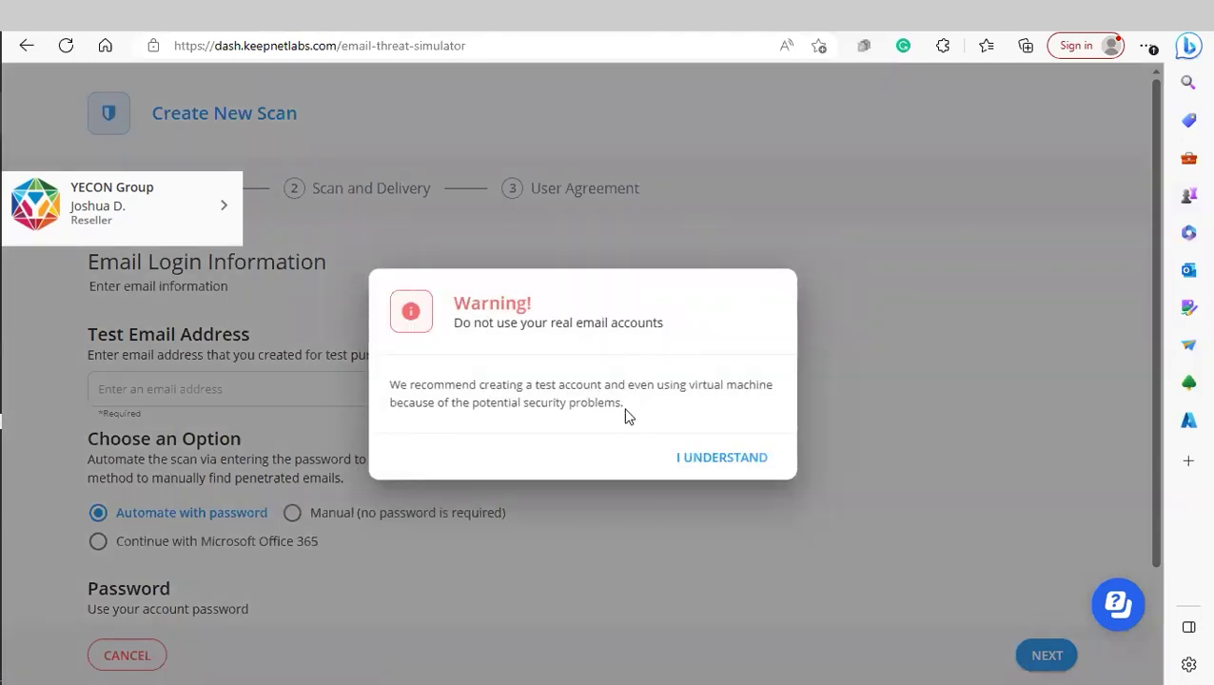
left_click(701, 456)
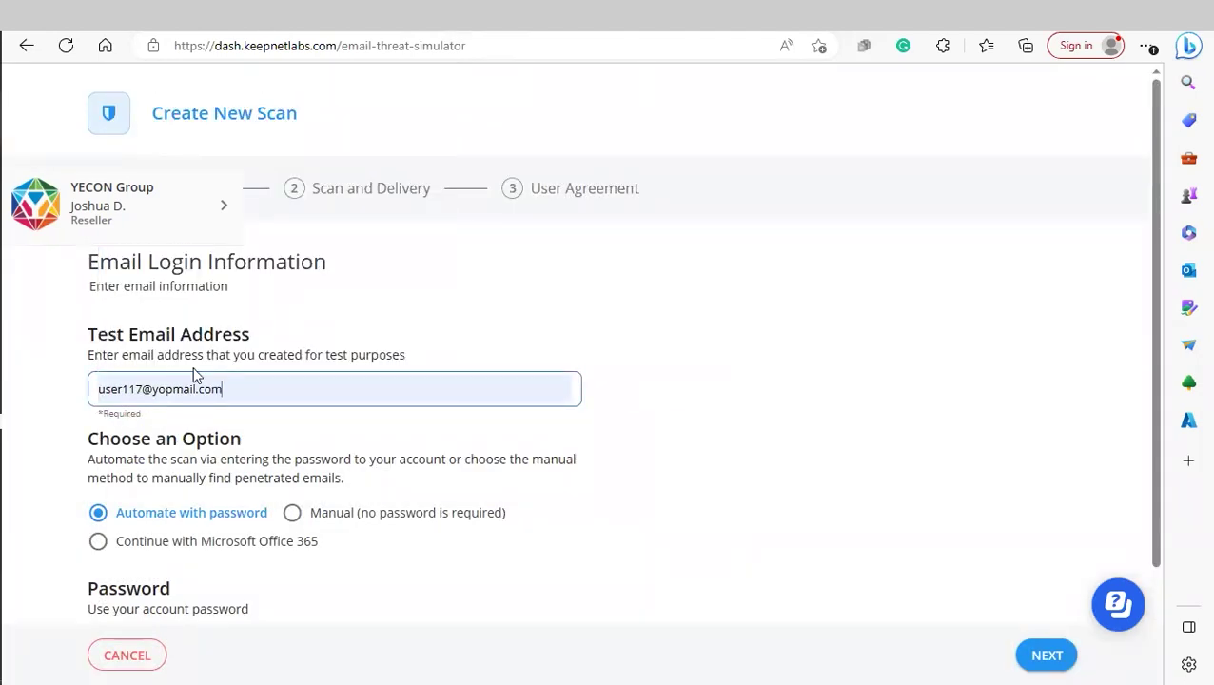
scroll(221, 362, "down", 1)
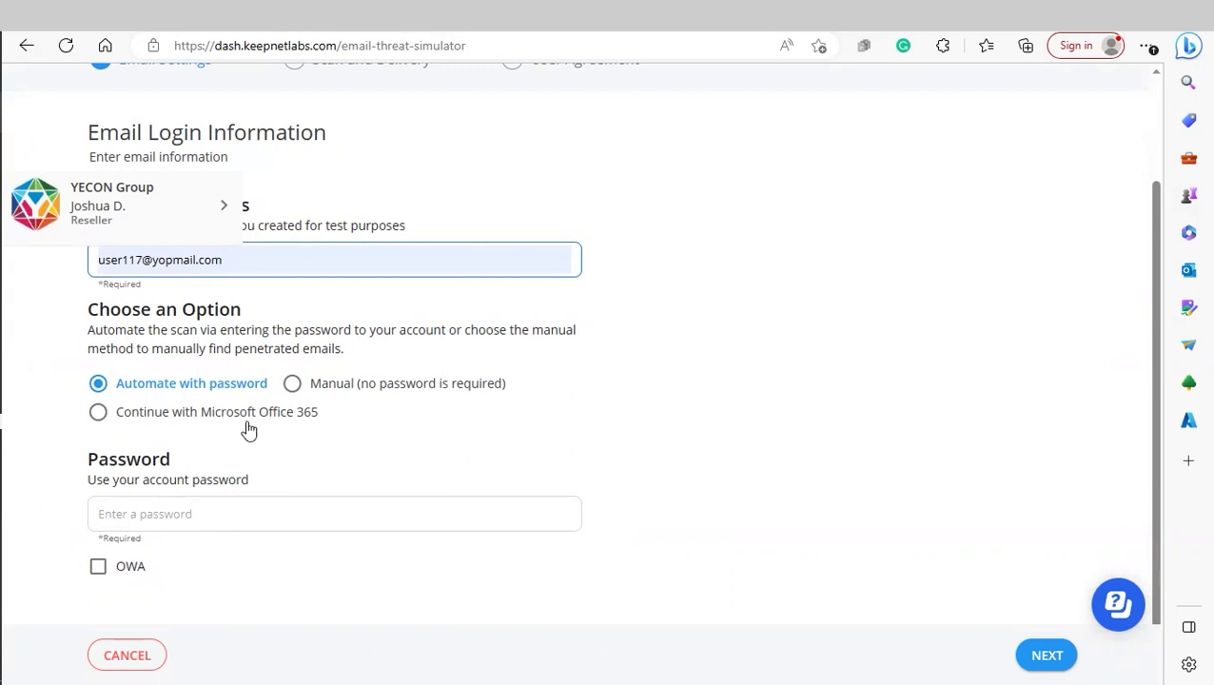
left_click(151, 501)
left_click(1048, 660)
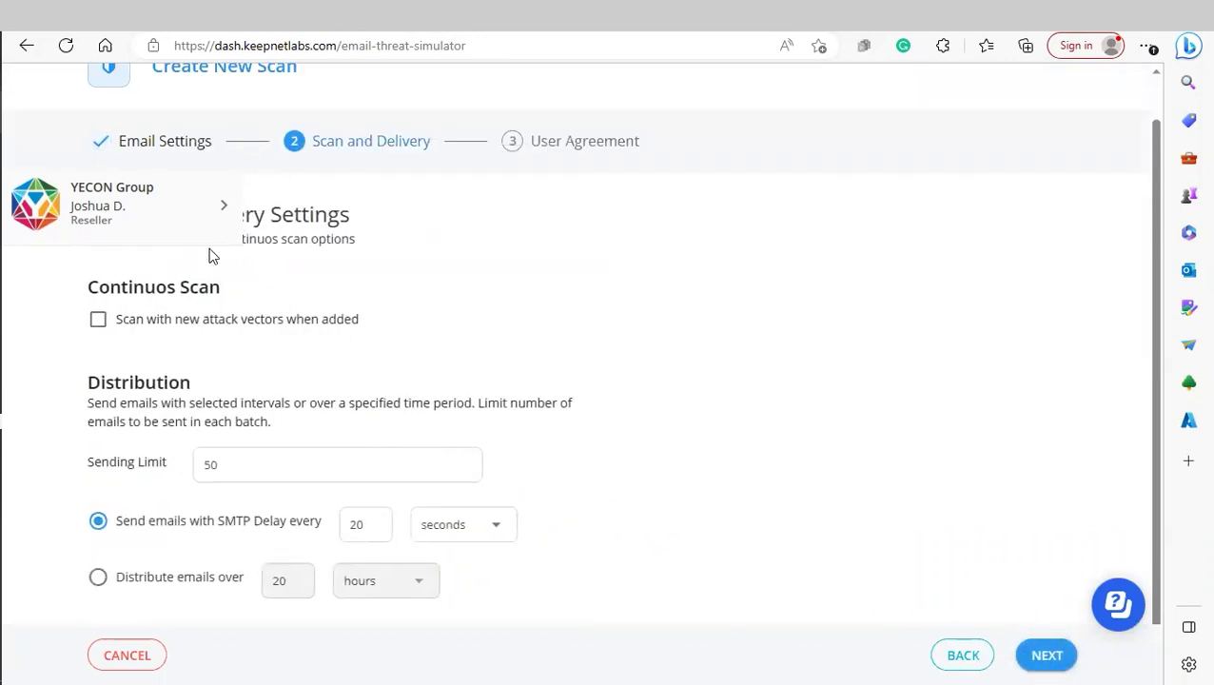
- Enable Continuous Scan, accept the user agreement, and save the scan
left_click(96, 319)
scroll(225, 365, "down", 1)
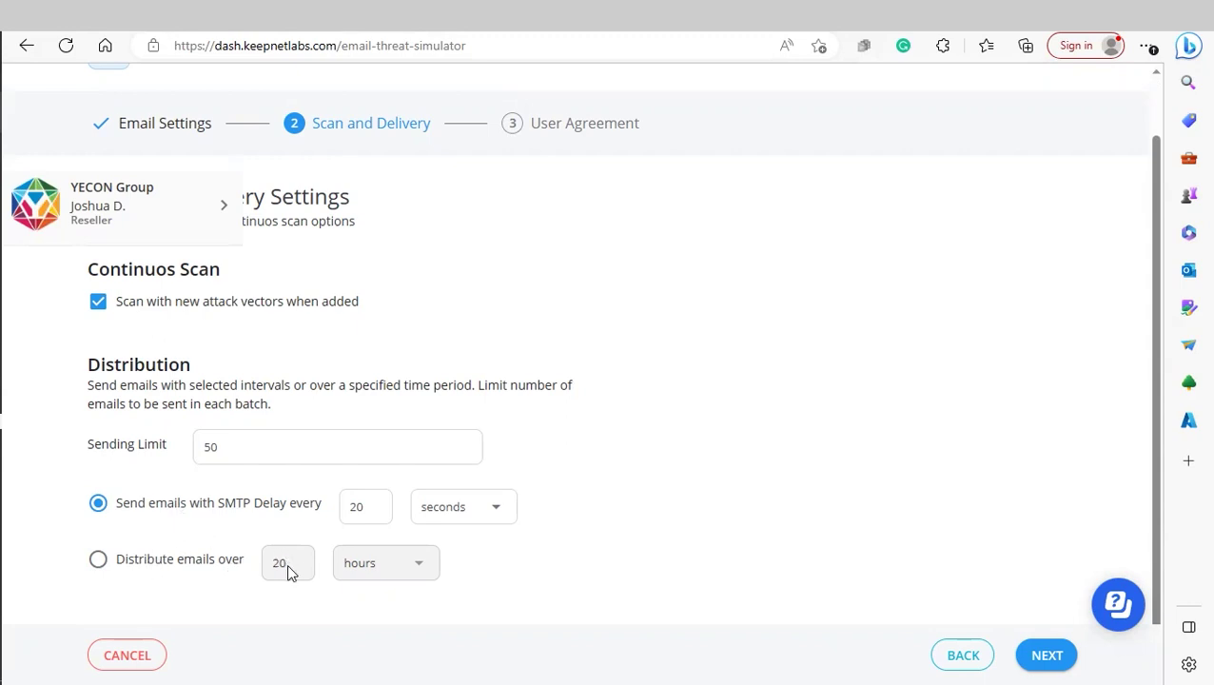
left_click(1046, 655)
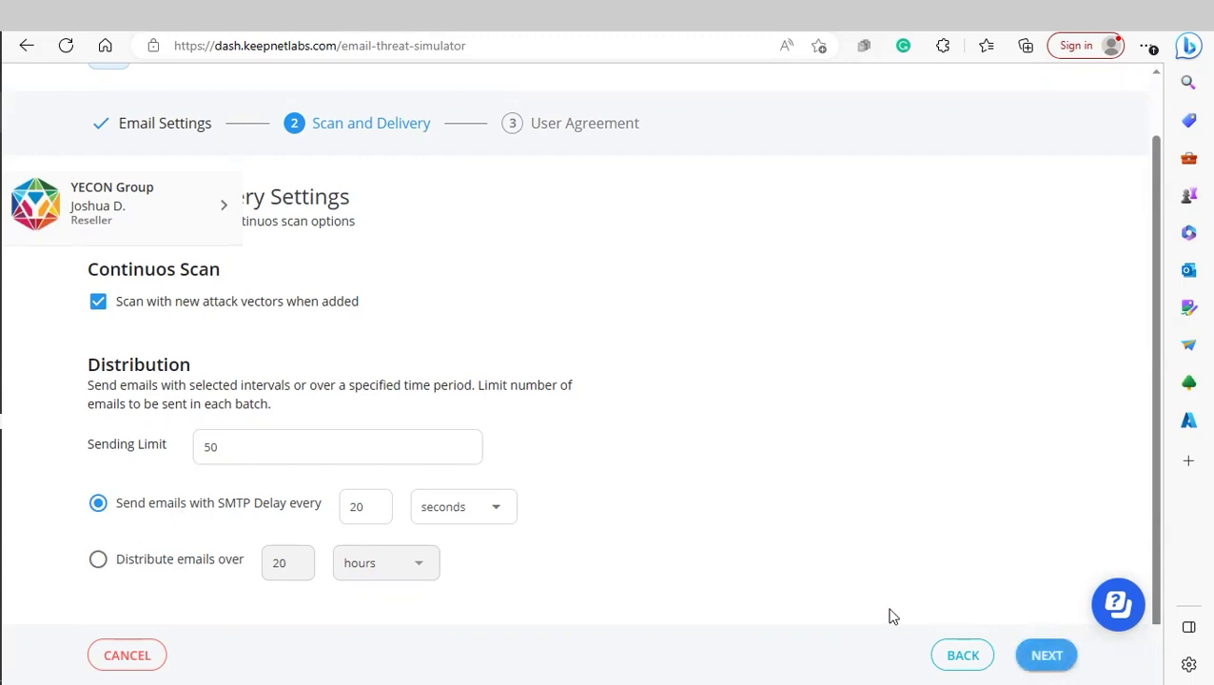
scroll(222, 419, "down", 5)
scroll(222, 418, "down", 2)
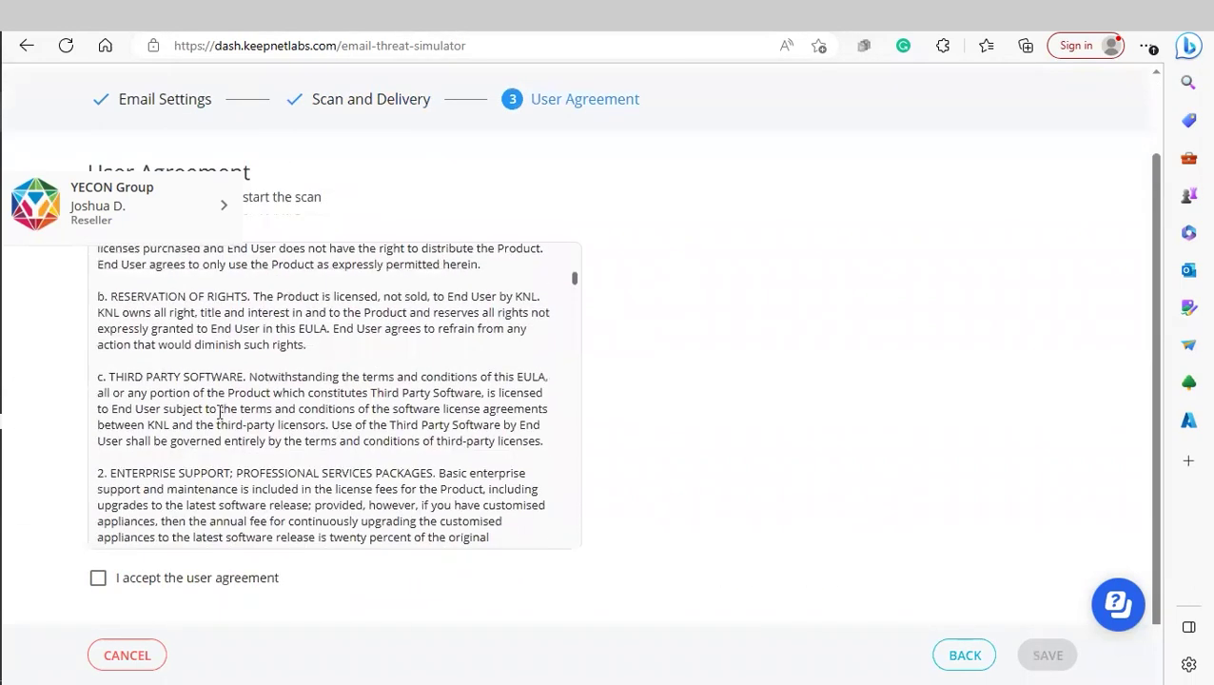
left_click(99, 578)
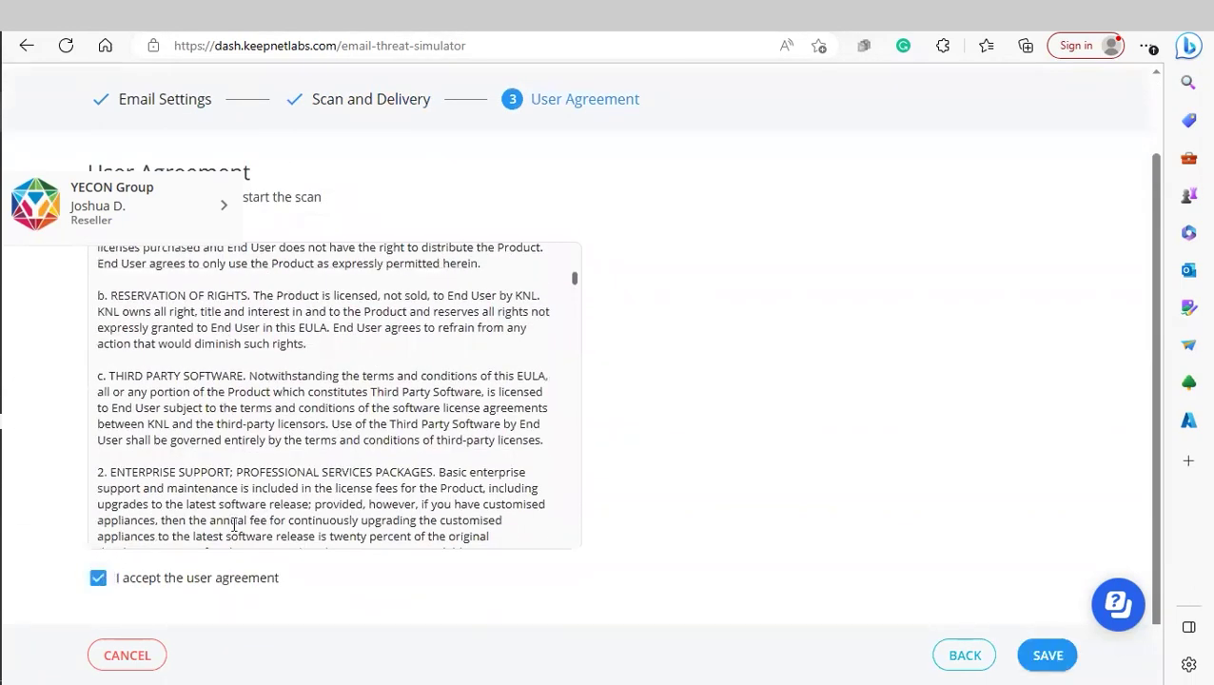
left_click(1044, 655)
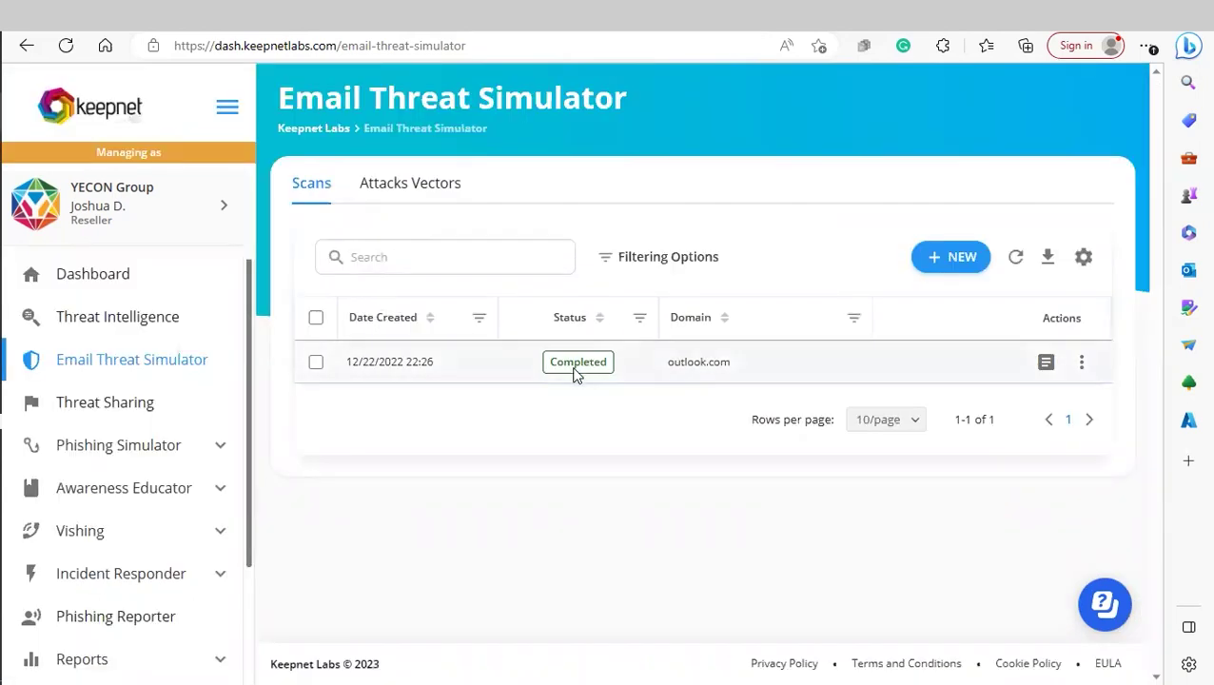
- Review the Attacks Vectors list, then return to the Scans list
left_click(379, 176)
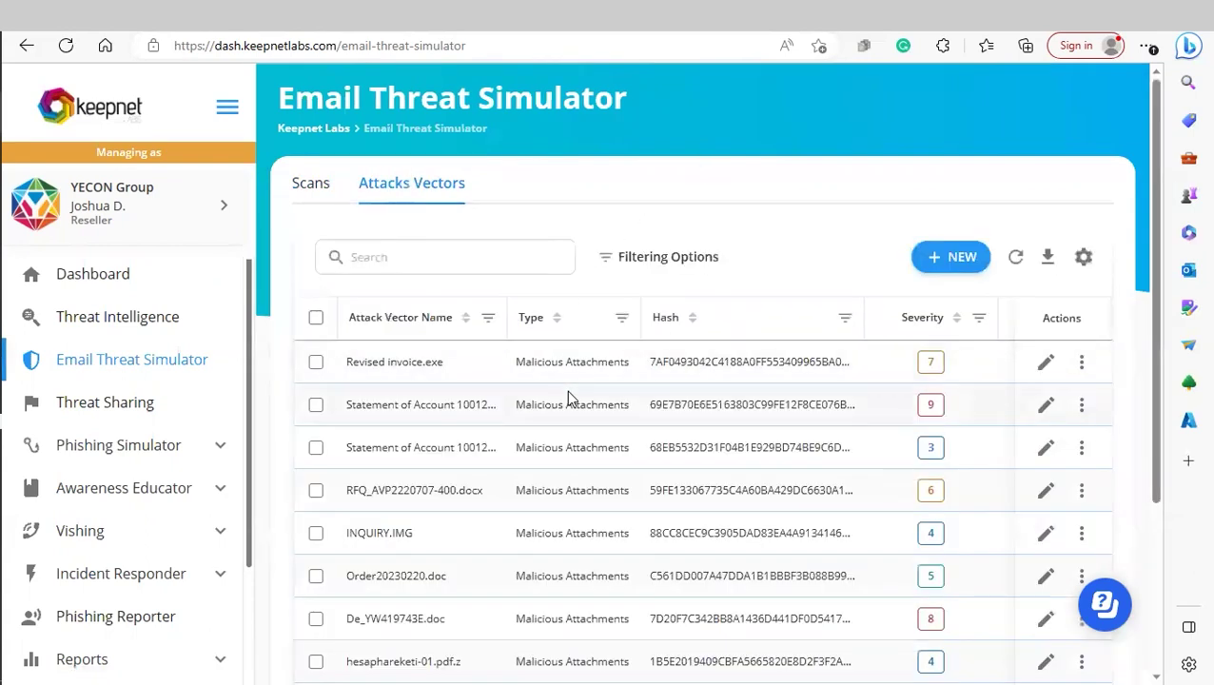
scroll(569, 407, "down", 2)
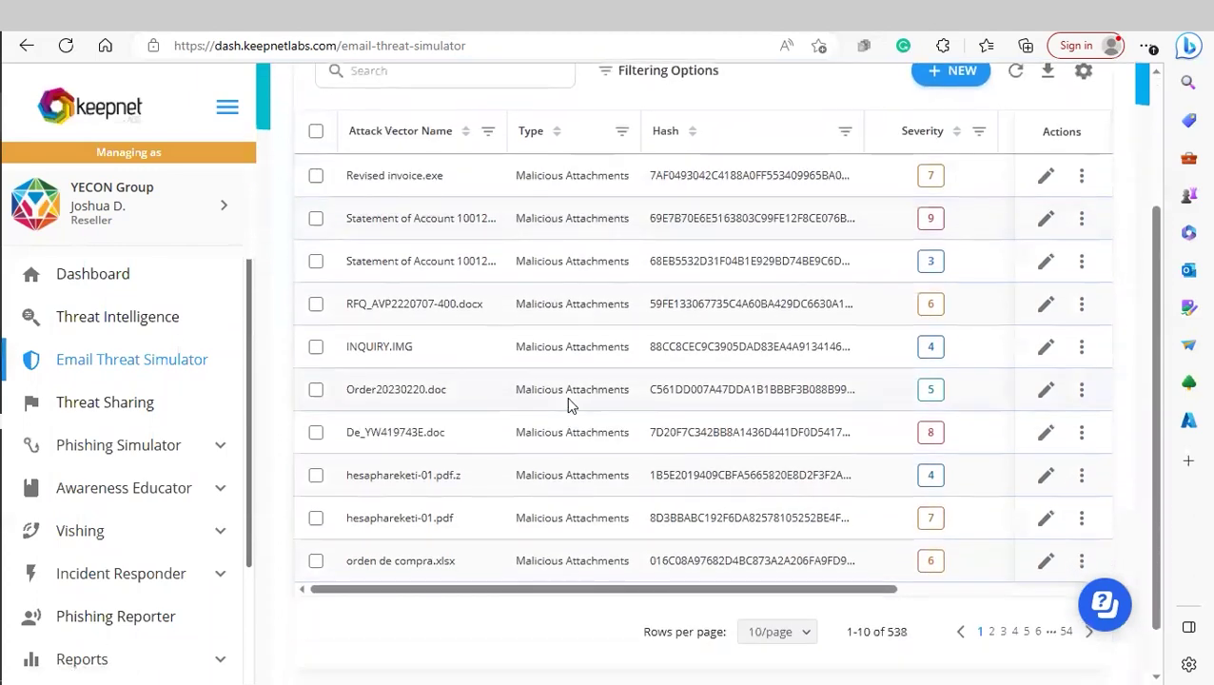
scroll(501, 429, "up", 2)
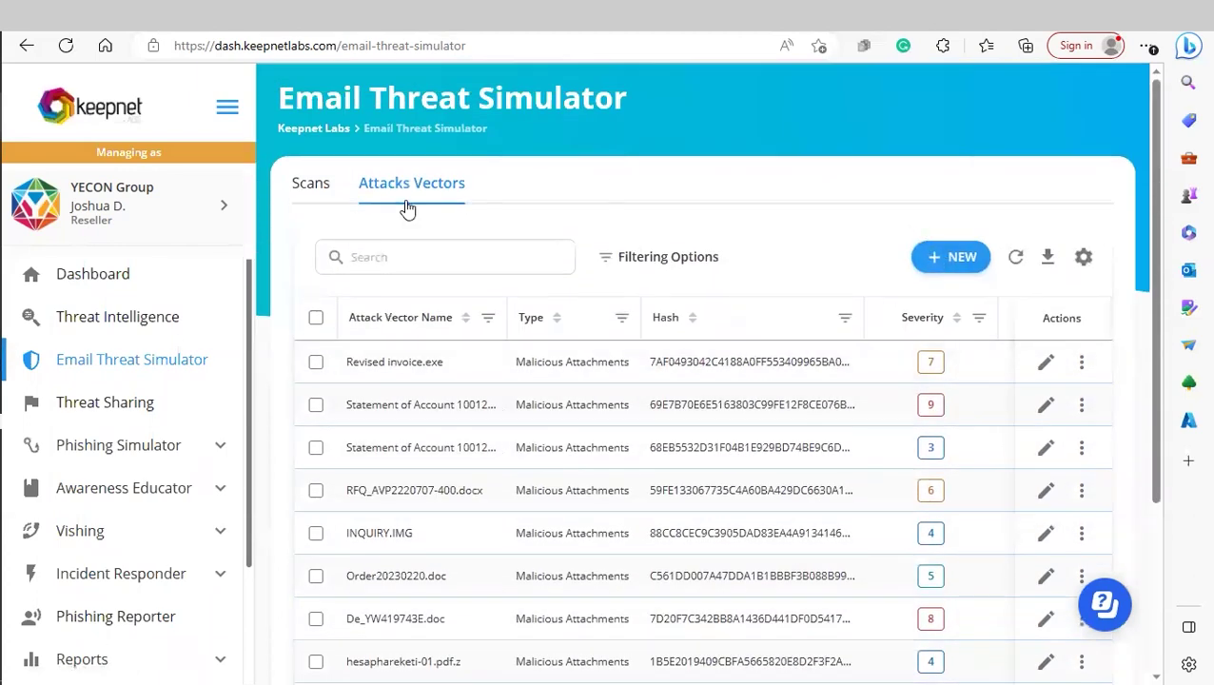
left_click(304, 205)
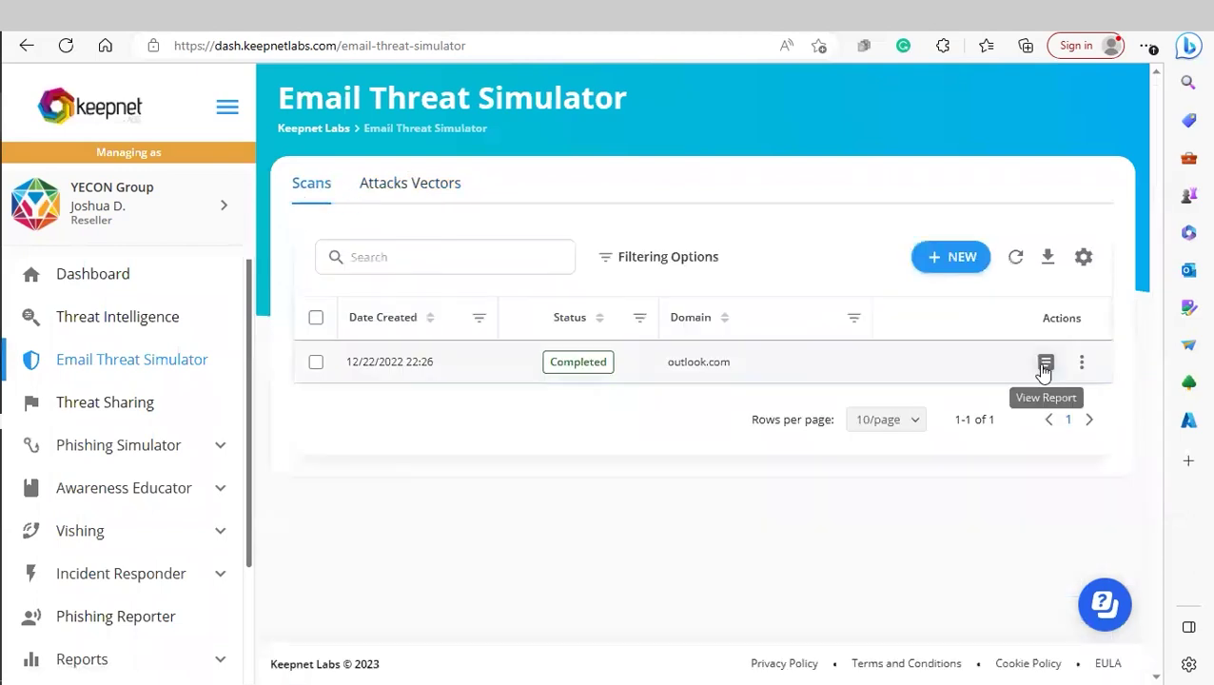
- Open the outlook.com scan report and show its stats By Email Status
left_click(1046, 362)
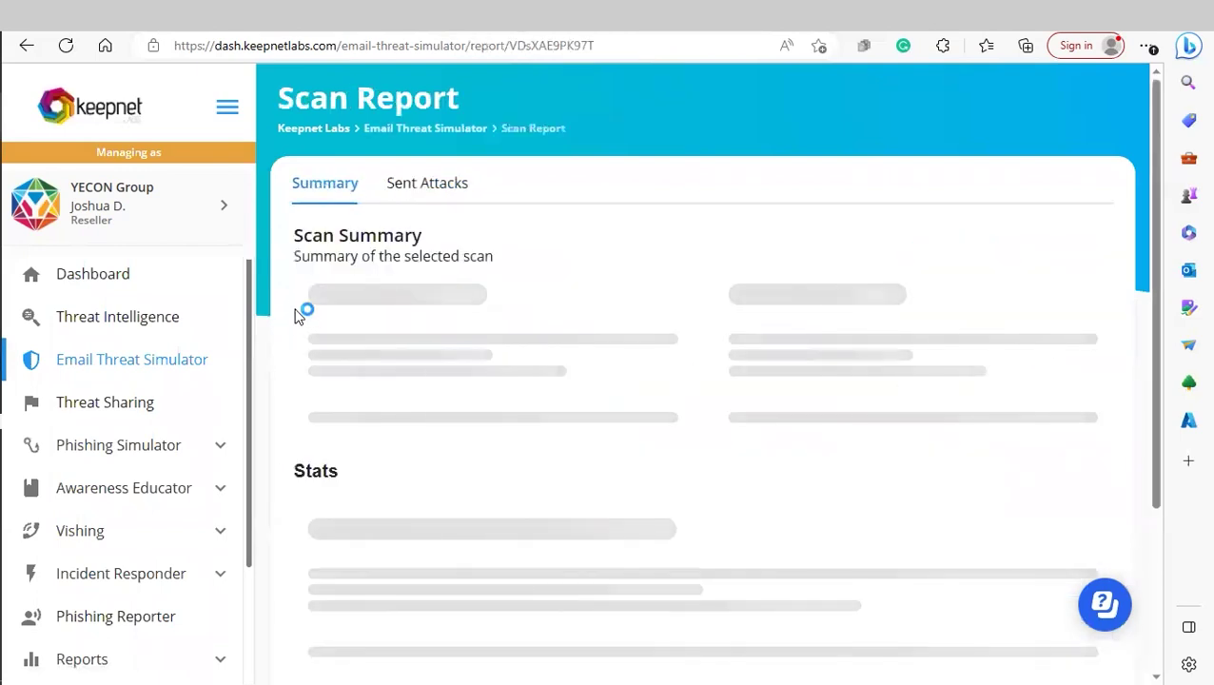
scroll(341, 195, "down", 2)
scroll(636, 193, "up", 1)
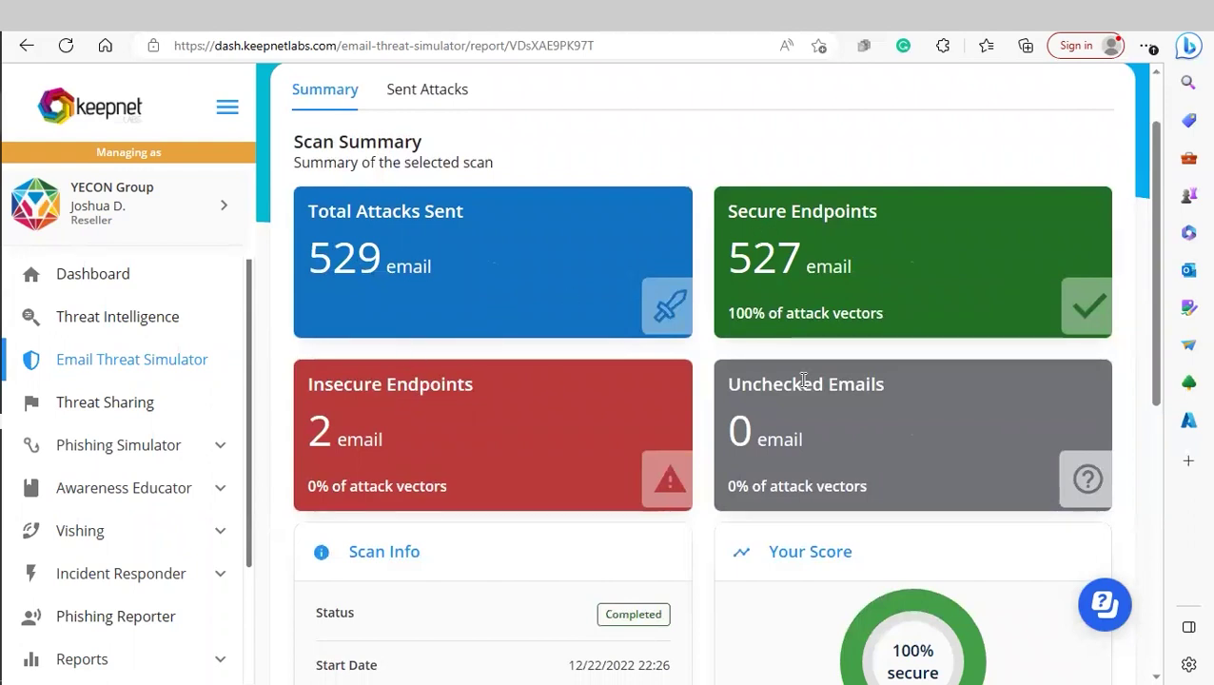
scroll(804, 381, "down", 4)
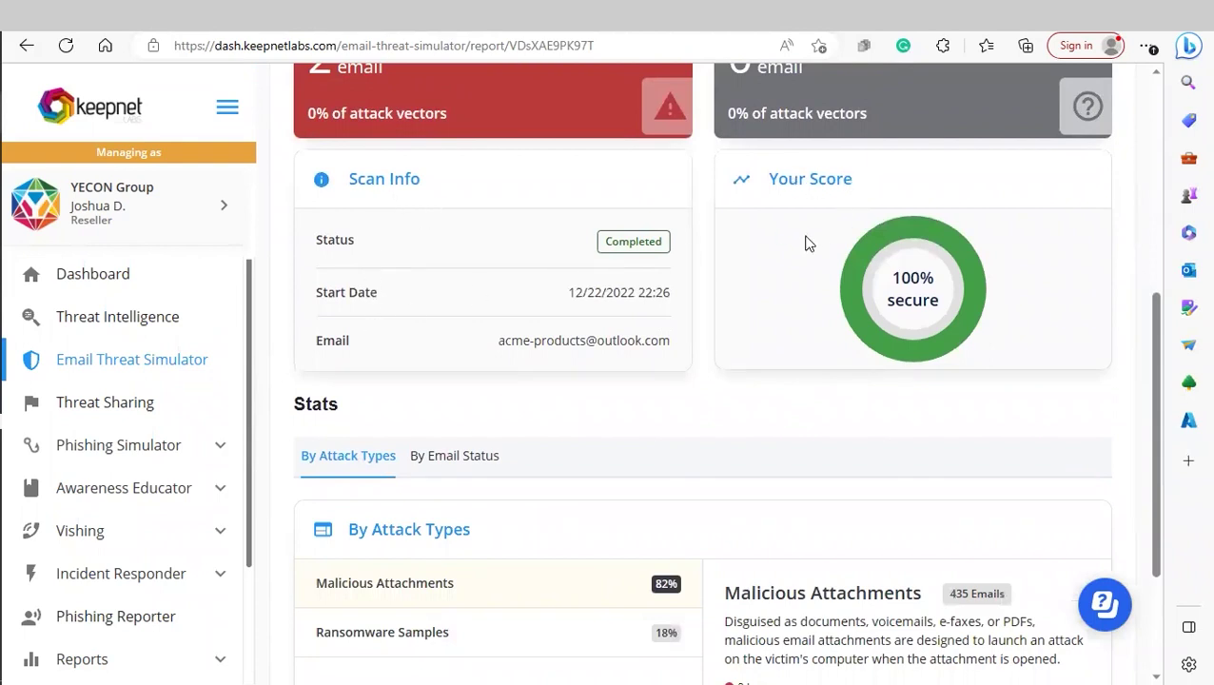
scroll(704, 347, "down", 2)
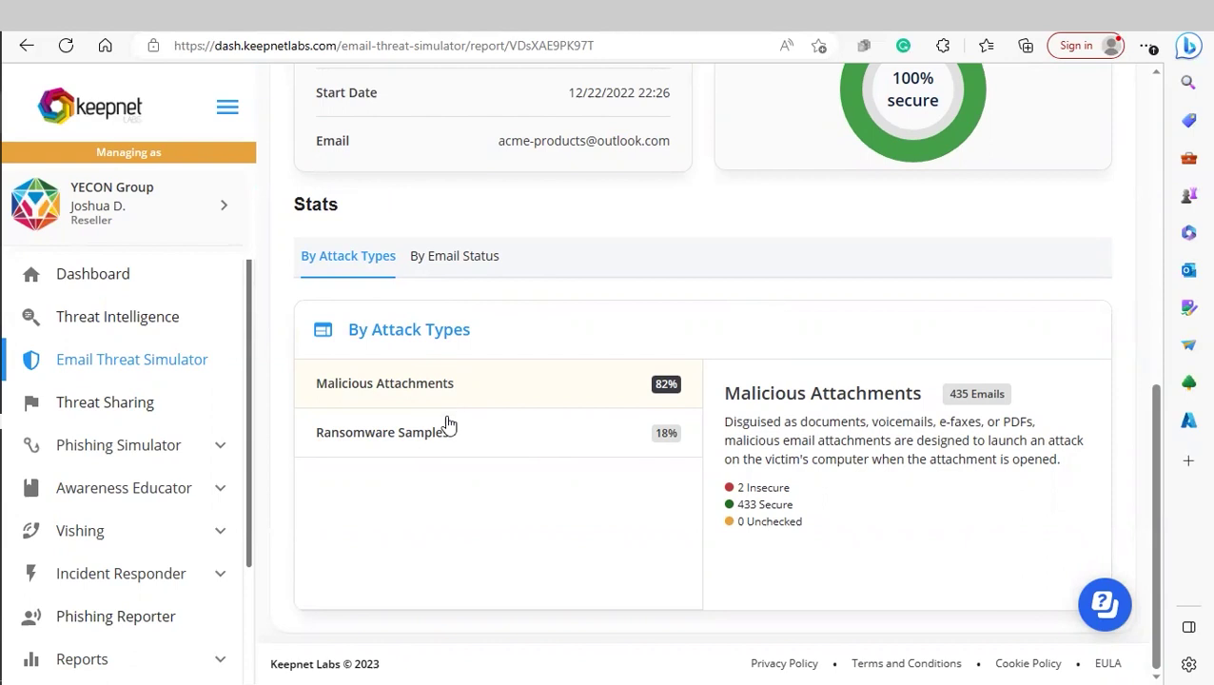
left_click(447, 269)
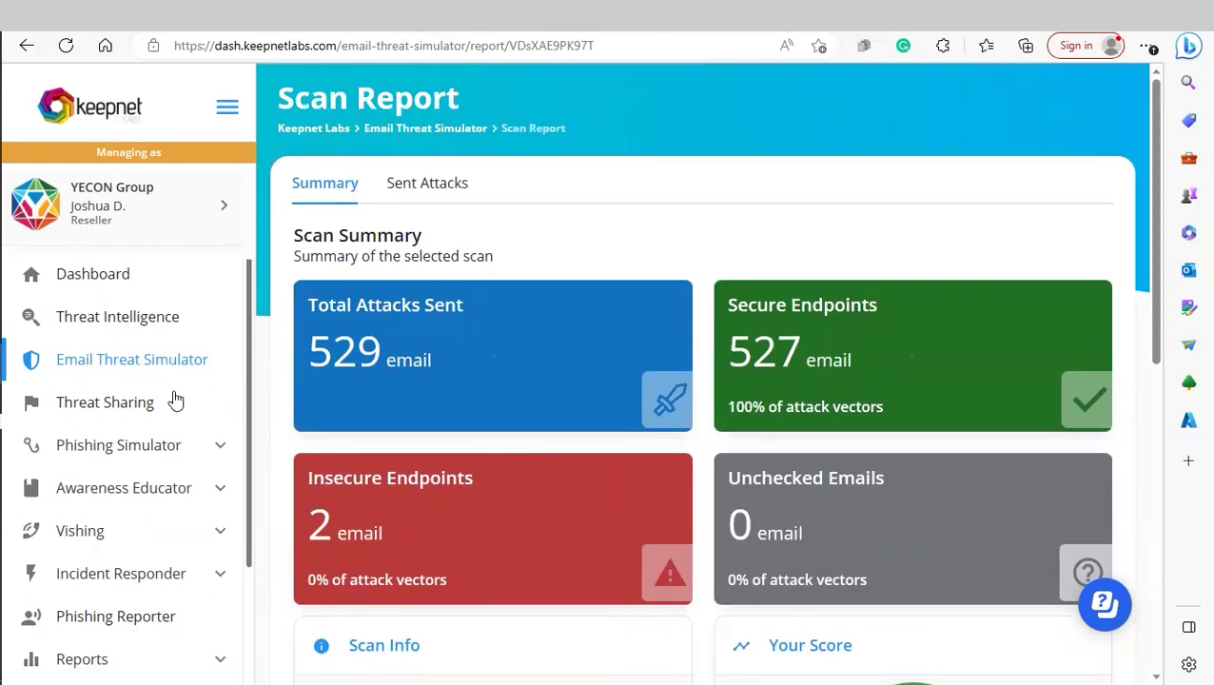
- Browse the Phishing Scenarios page and its scenario filtering options
left_click(107, 455)
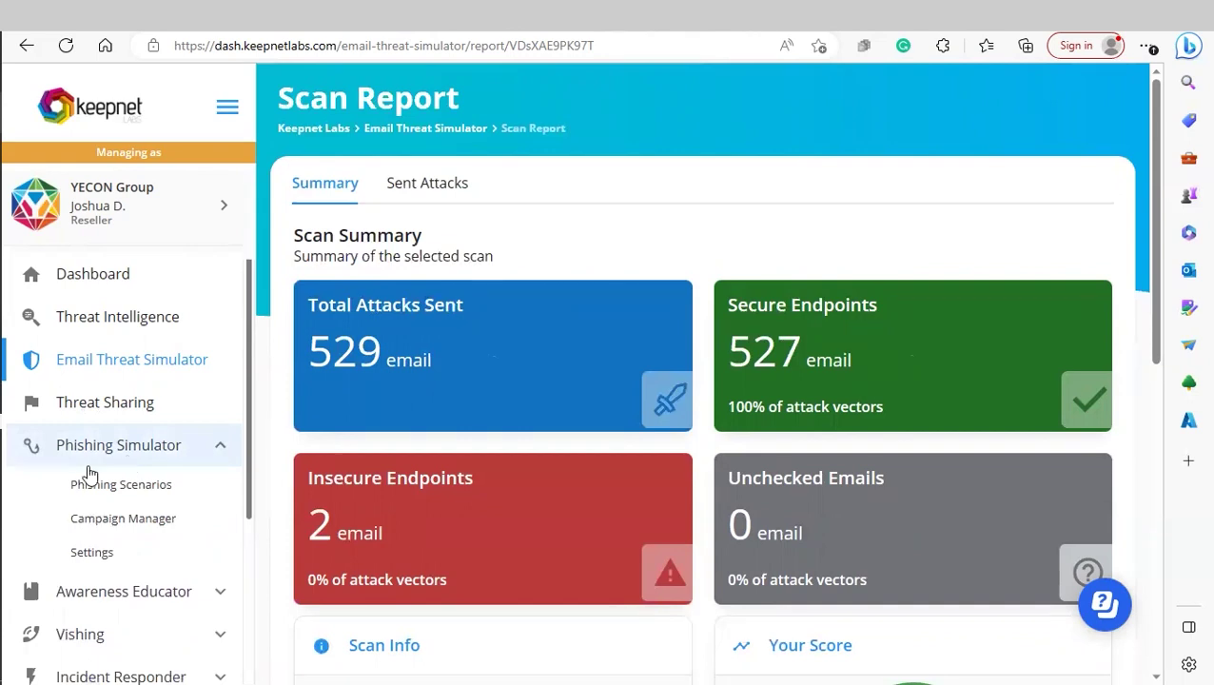
left_click(91, 480)
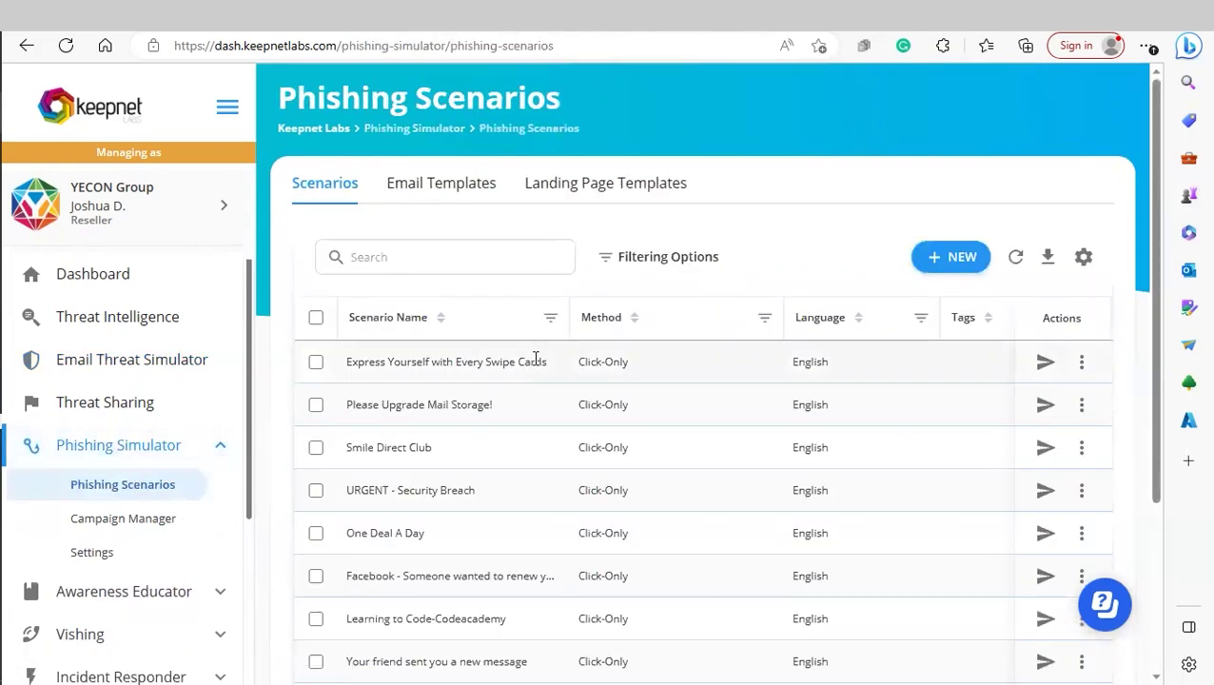
scroll(538, 347, "down", 3)
scroll(548, 490, "up", 3)
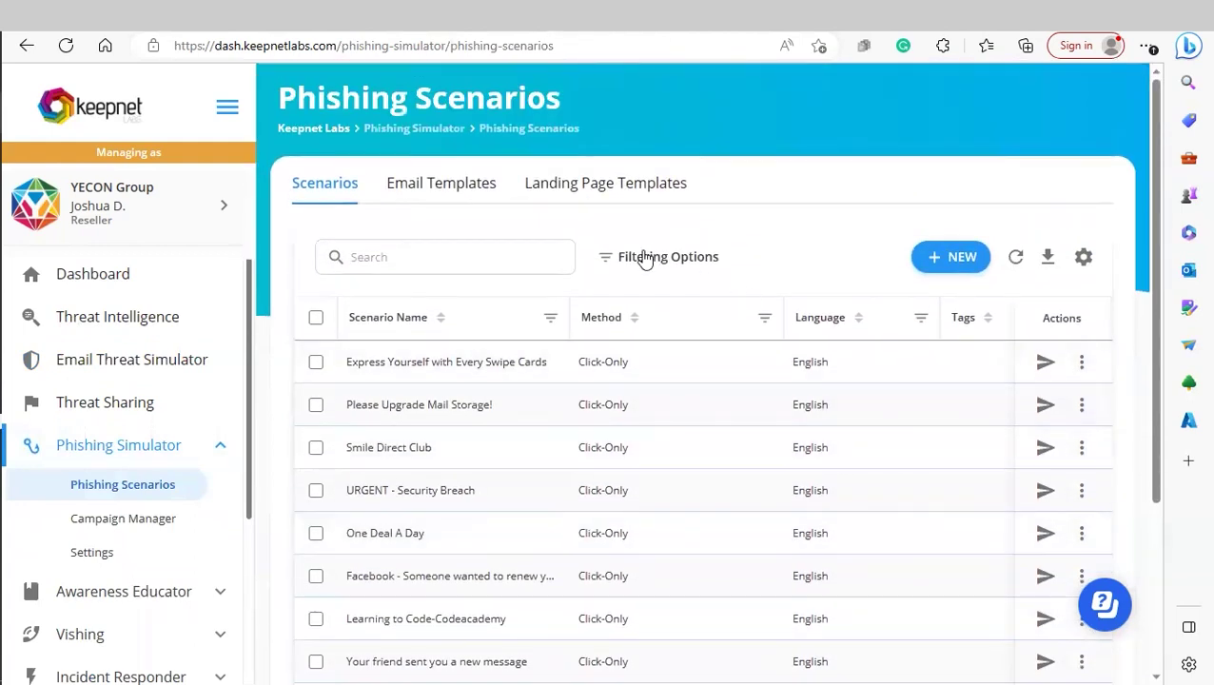
left_click(640, 255)
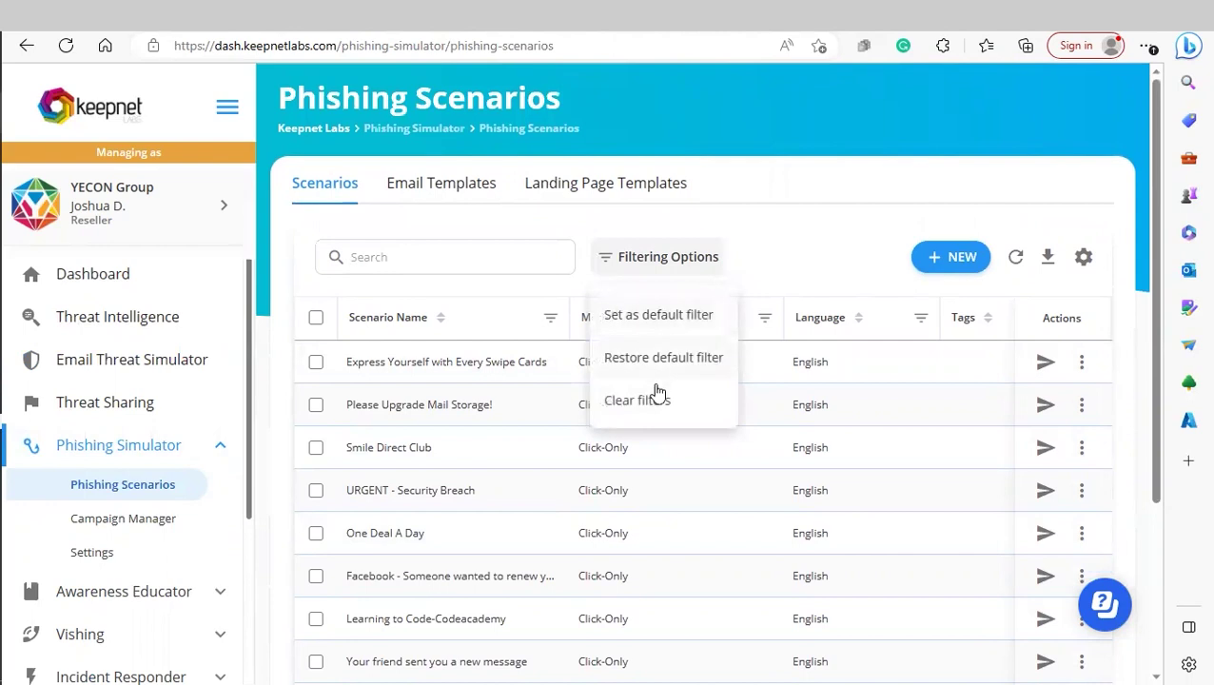
- Look through the email templates, then bring up the Campaign Manager list
left_click(442, 183)
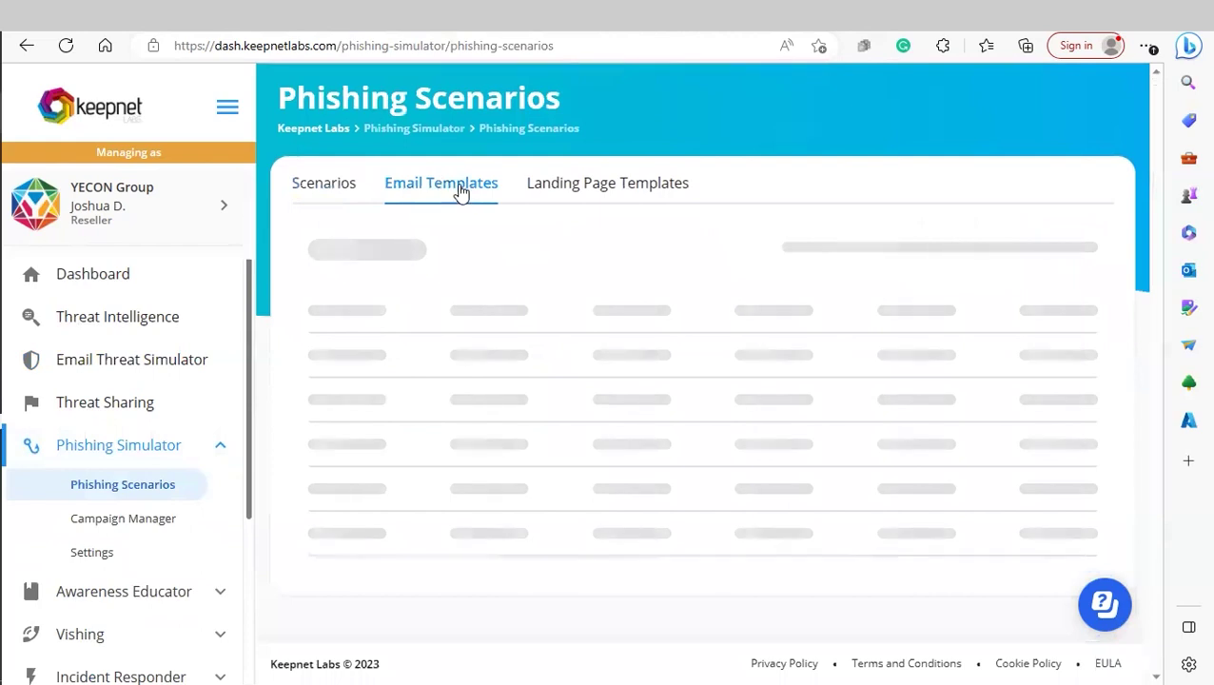
scroll(548, 344, "down", 2)
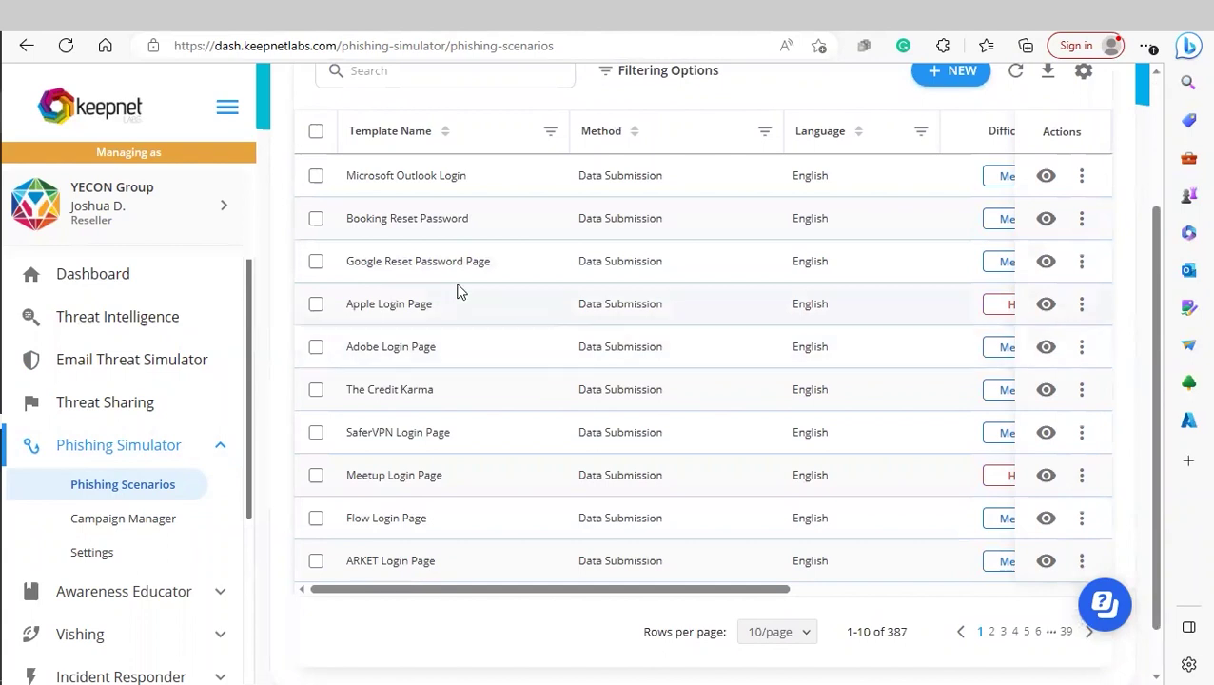
scroll(448, 274, "up", 2)
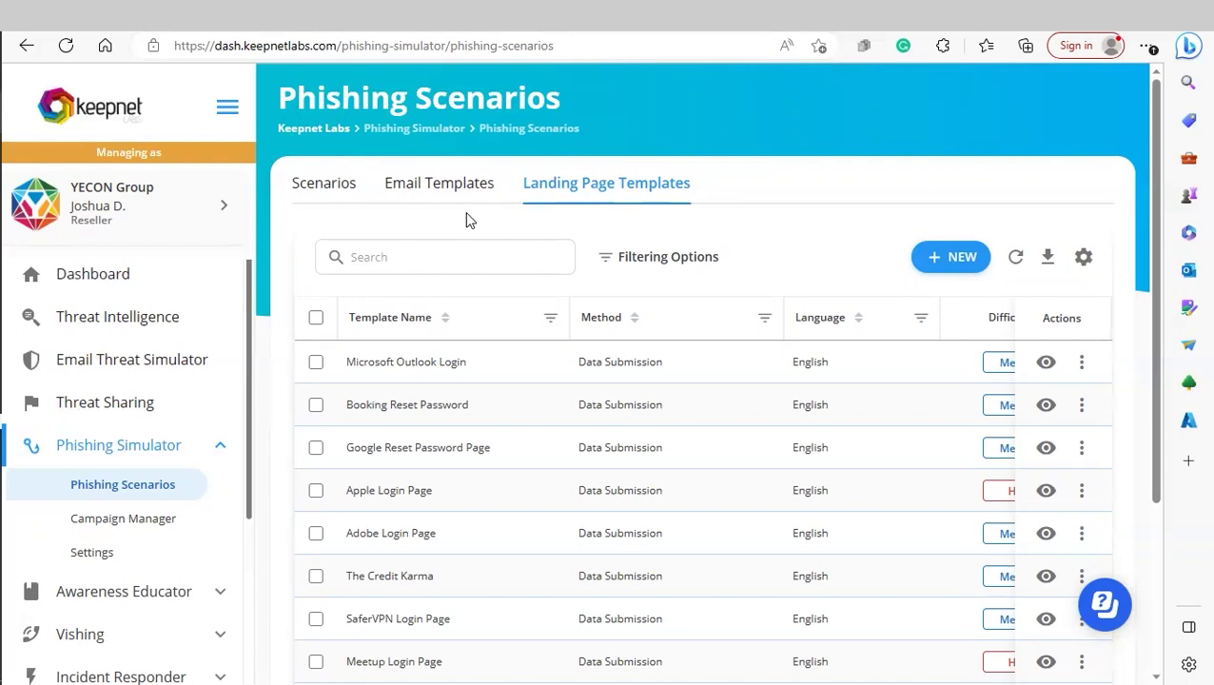
left_click(150, 512)
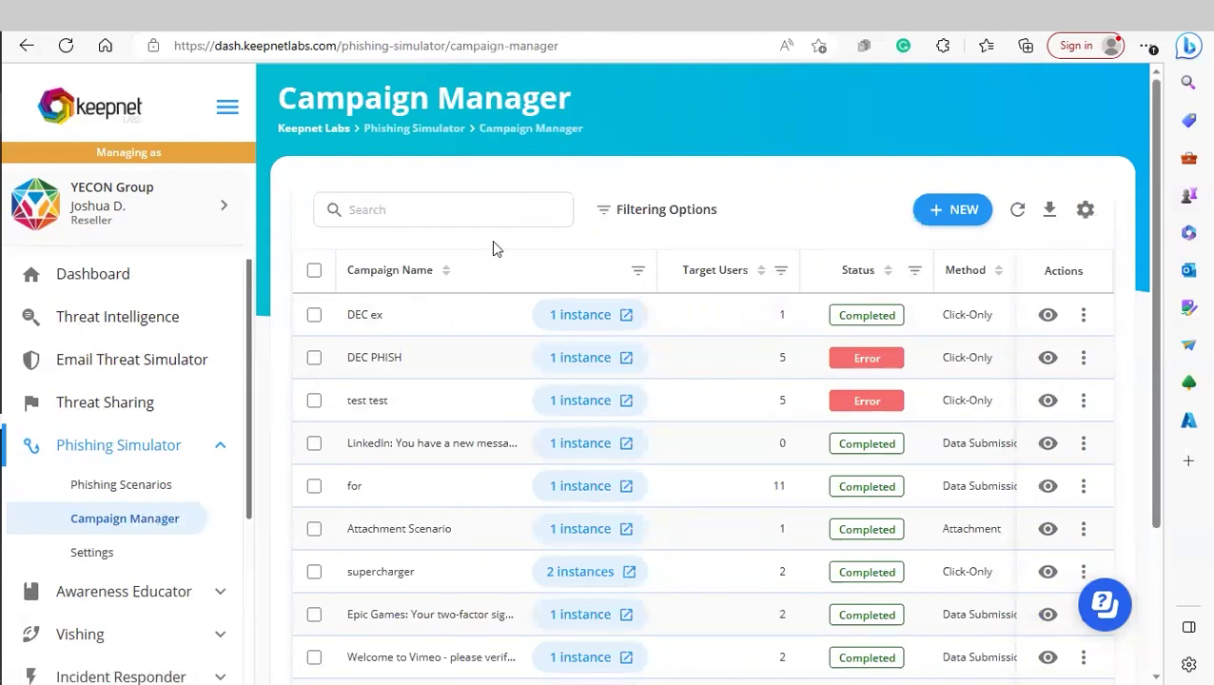
- Open the report for the DEC ex campaign instance
left_click(1083, 314)
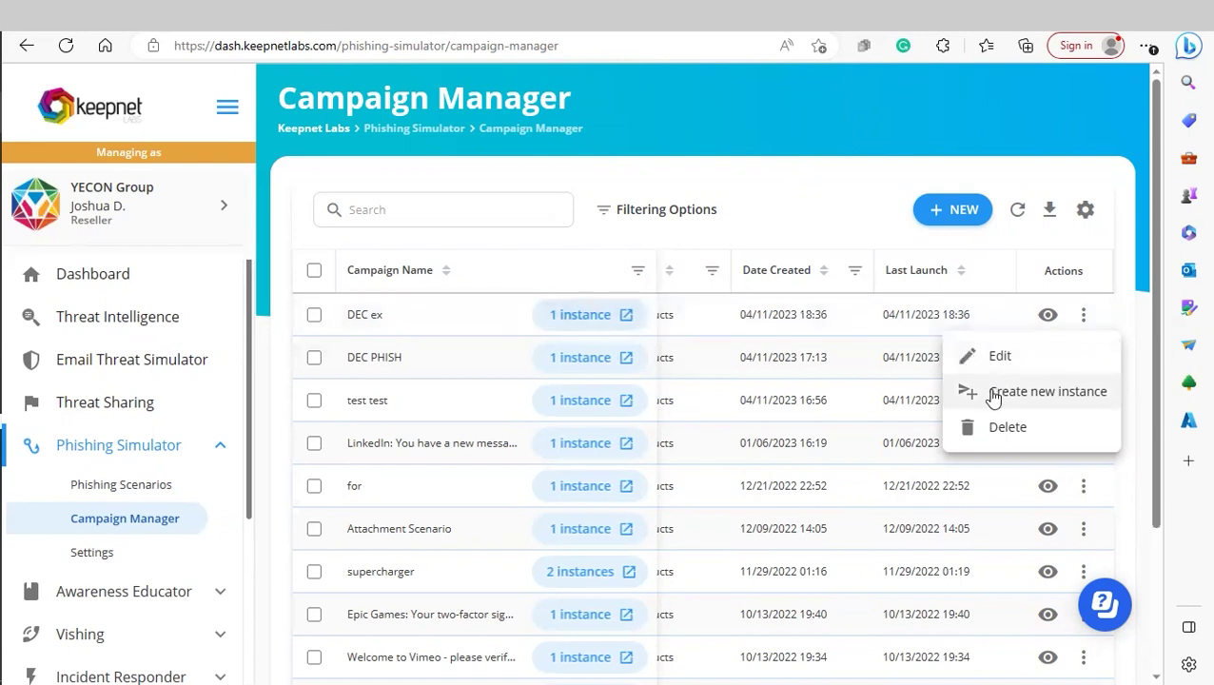
left_click(582, 316)
left_click(1053, 362)
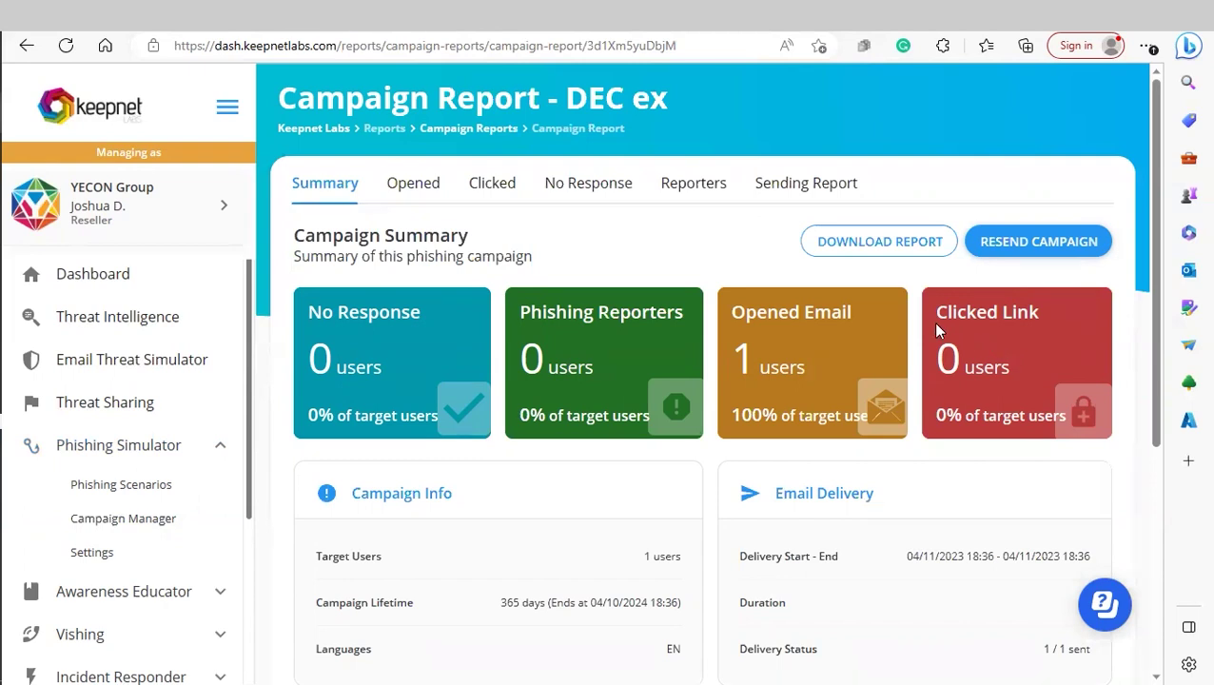
scroll(651, 298, "down", 4)
scroll(533, 268, "up", 1)
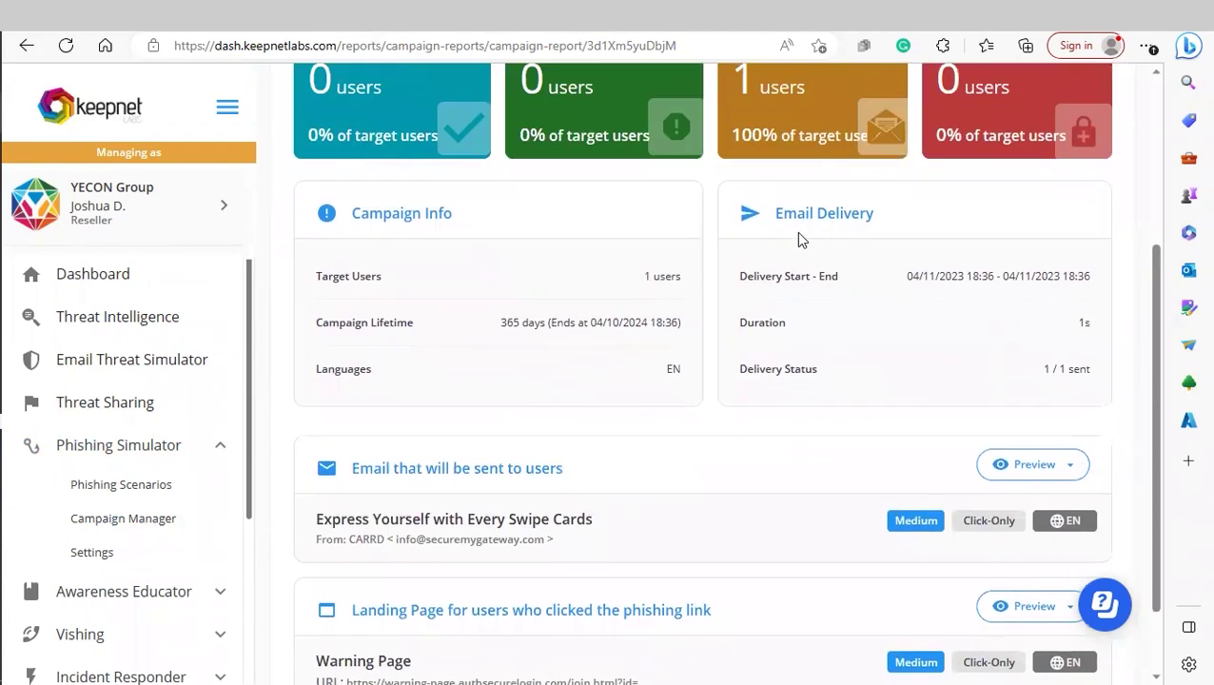
scroll(550, 479, "down", 1)
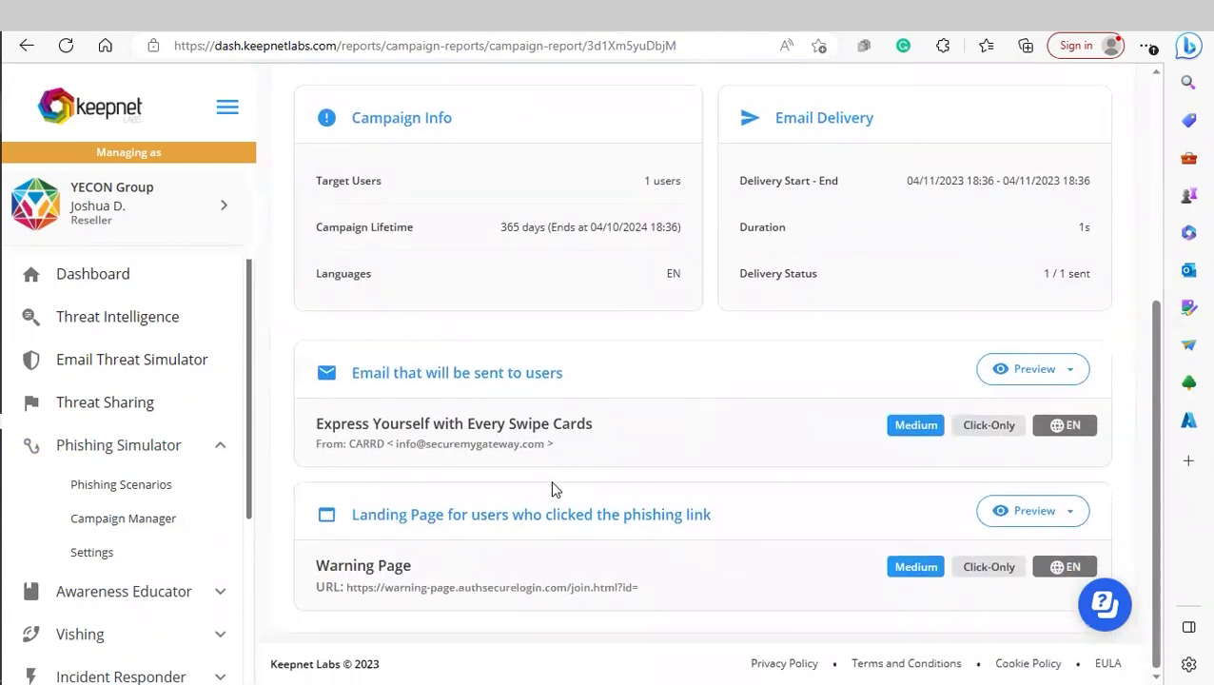
scroll(552, 485, "up", 4)
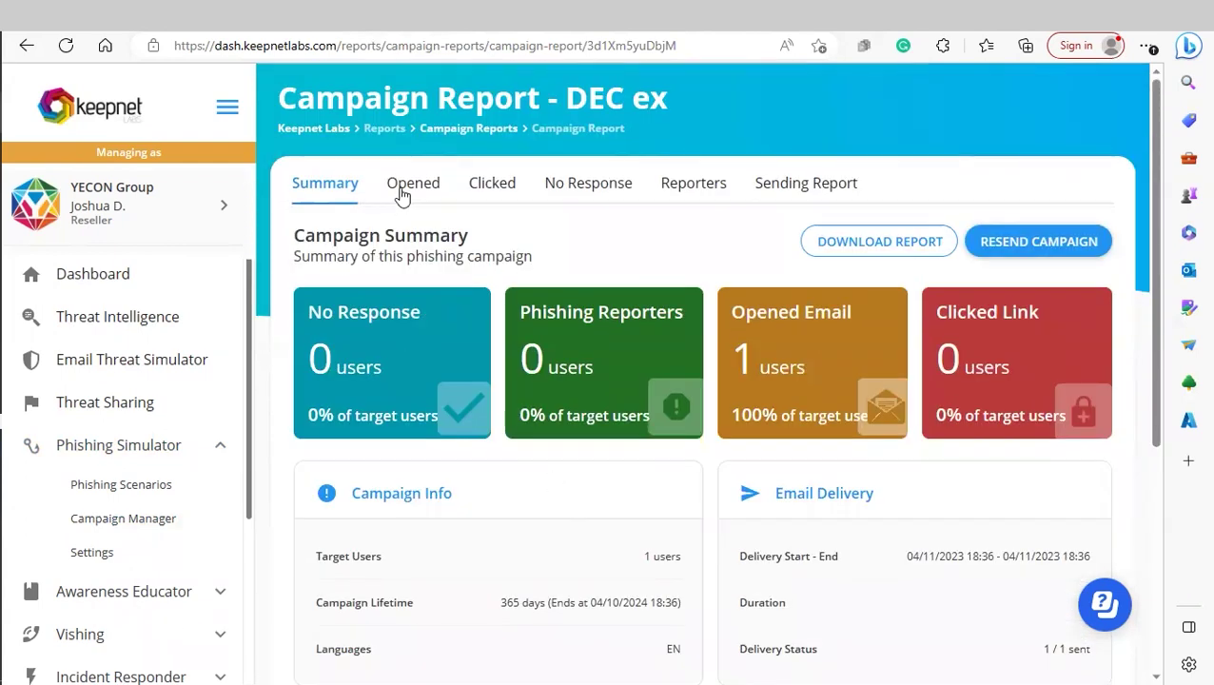
- Check the Opened, Clicked, No Response, Reporters and Sending Report tabs, then go back to Phishing Scenarios
left_click(400, 195)
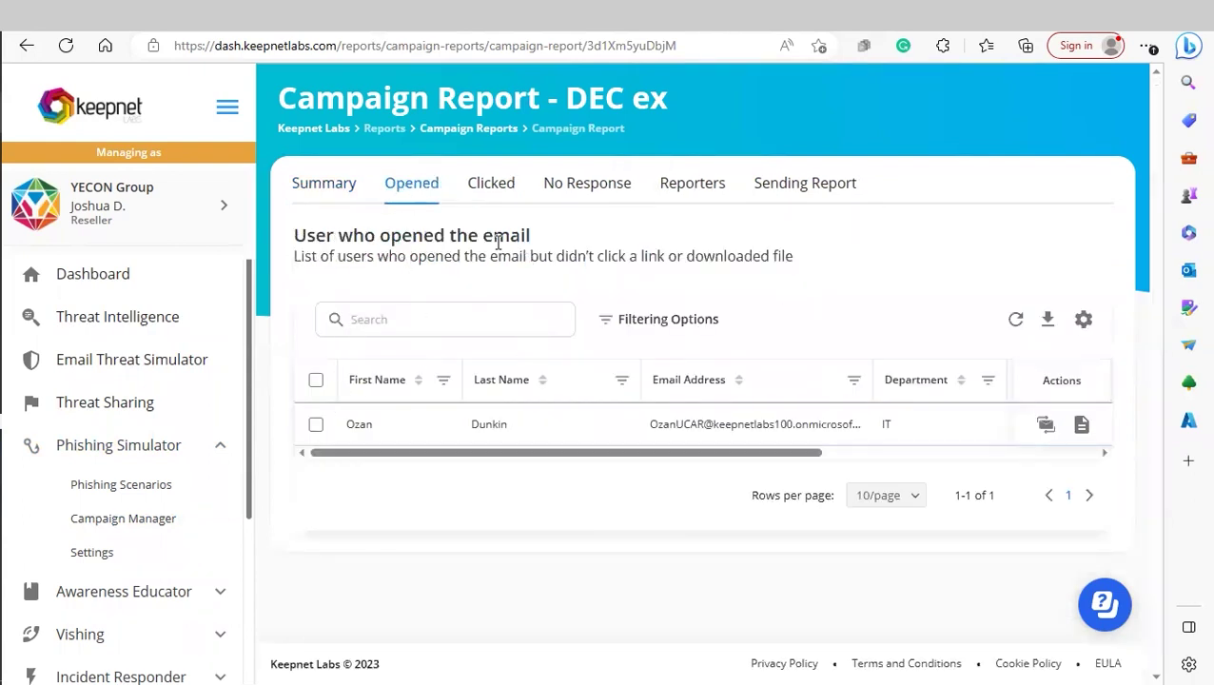
left_click(496, 185)
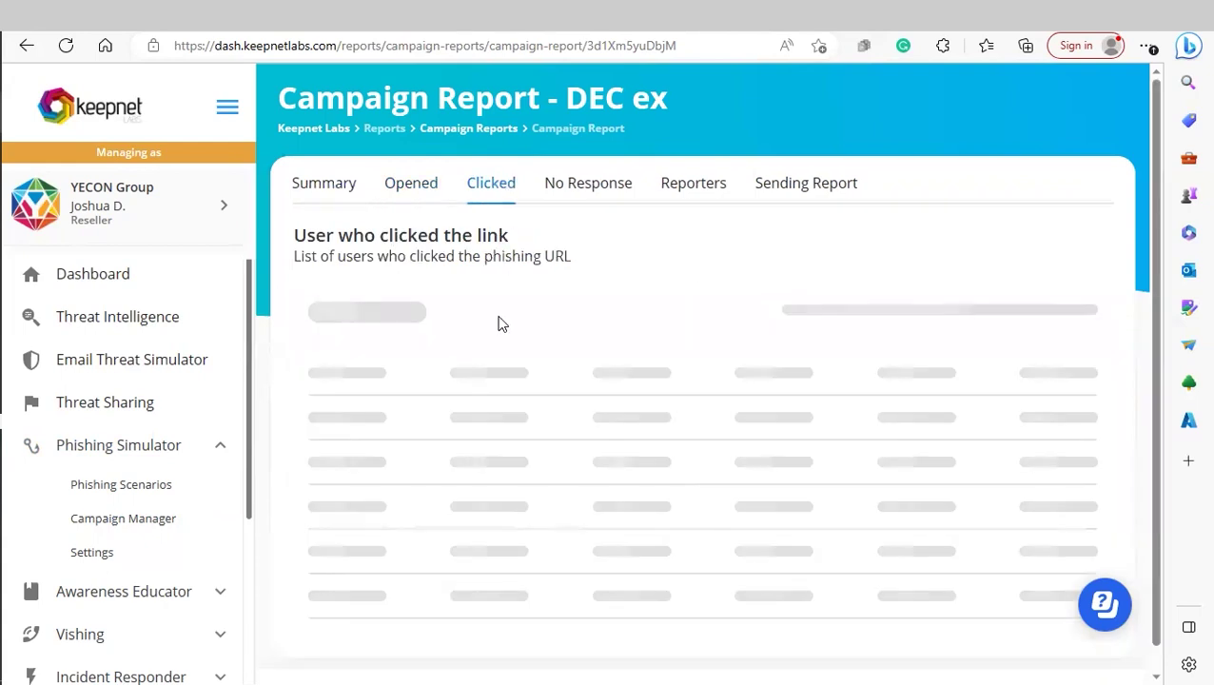
left_click(594, 181)
left_click(704, 187)
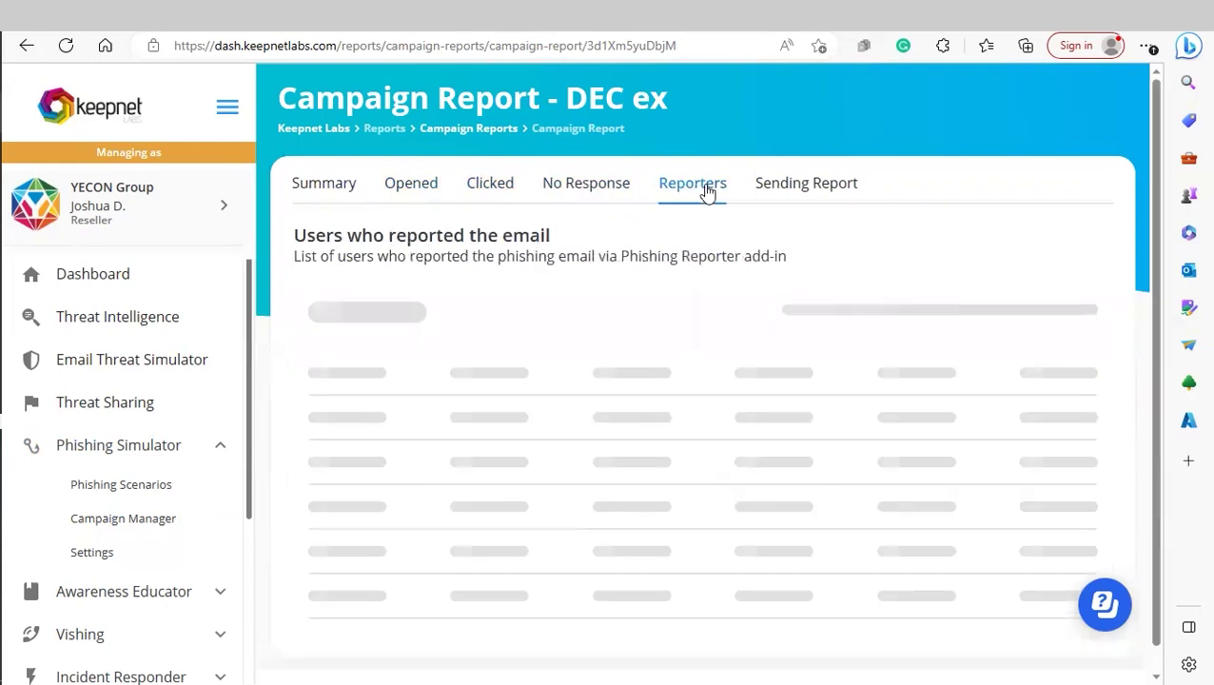
left_click(789, 188)
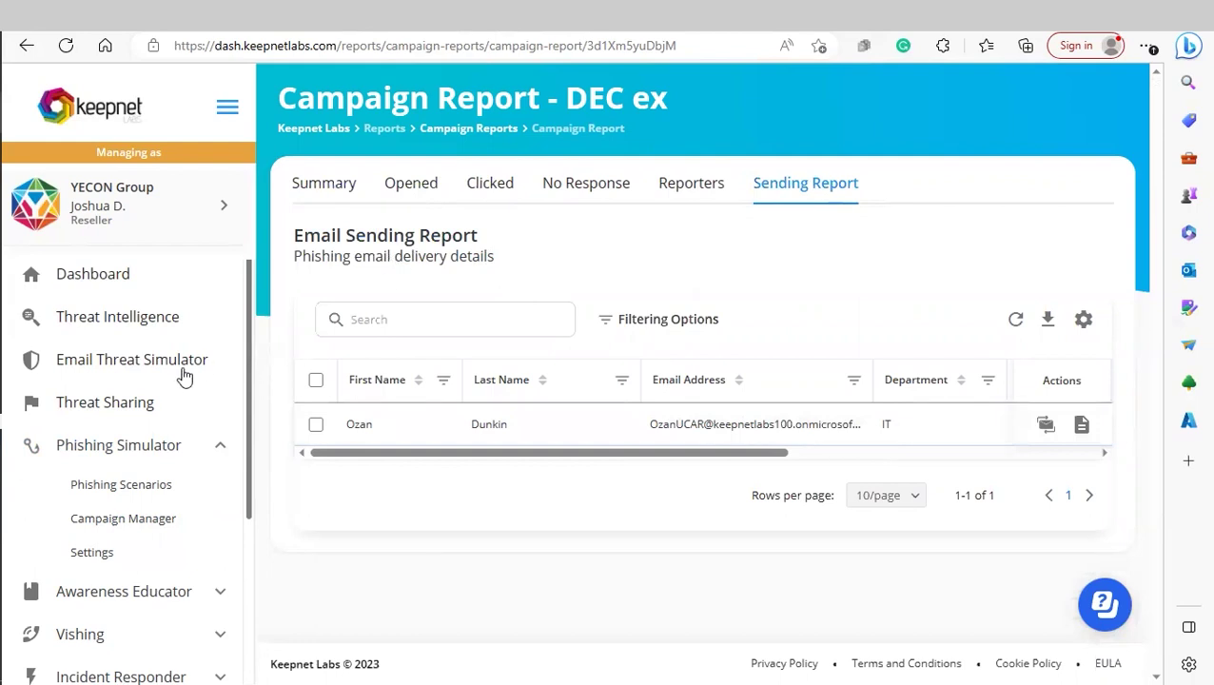
left_click(202, 455)
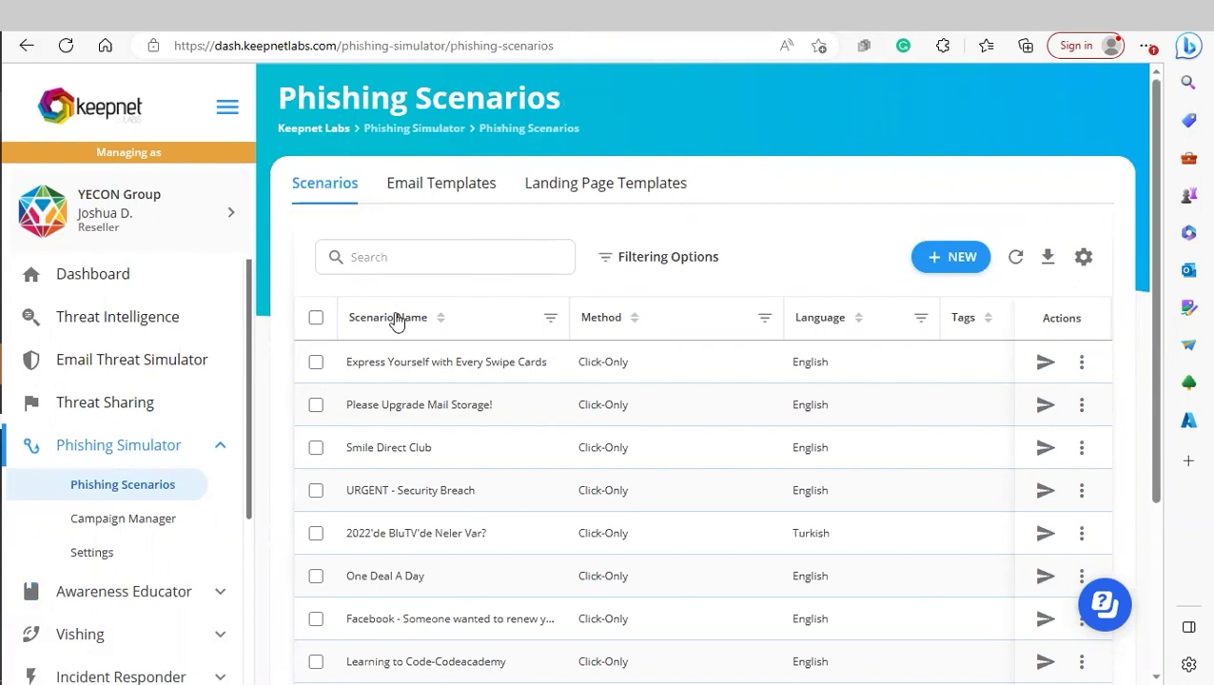
- Preview and cancel Fast Launch for Express Yourself with Every Swipe Cards, then start a new campaign
left_click(1046, 365)
scroll(685, 342, "down", 2)
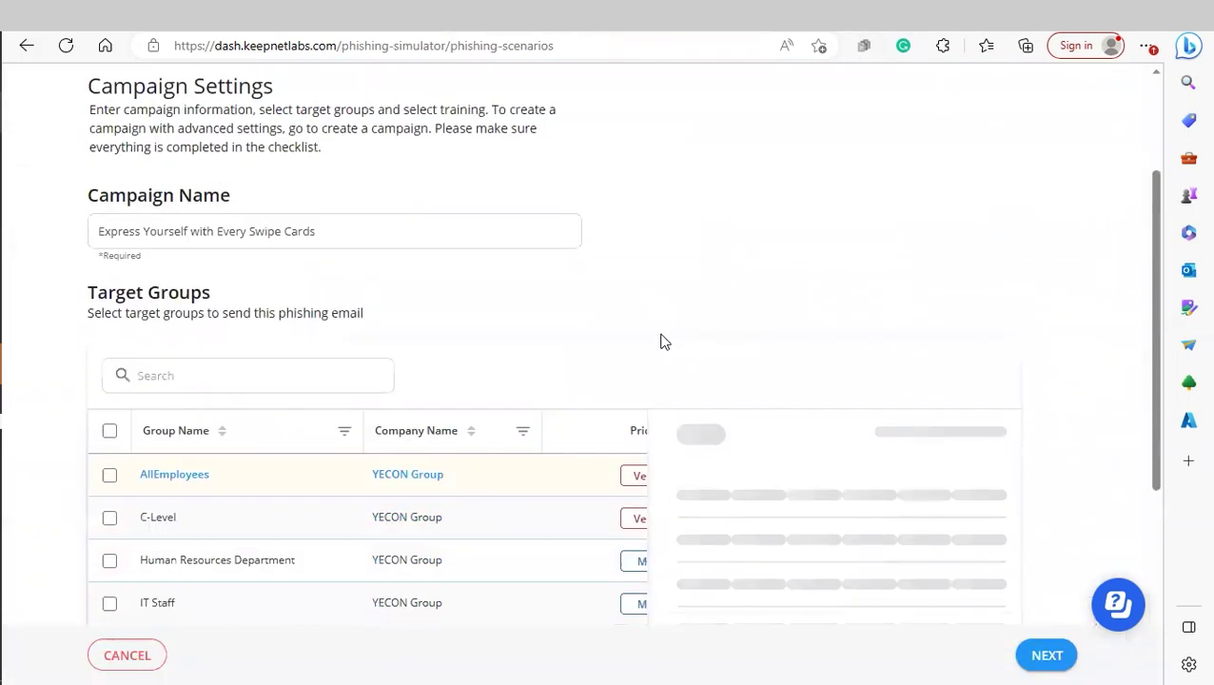
scroll(390, 468, "up", 2)
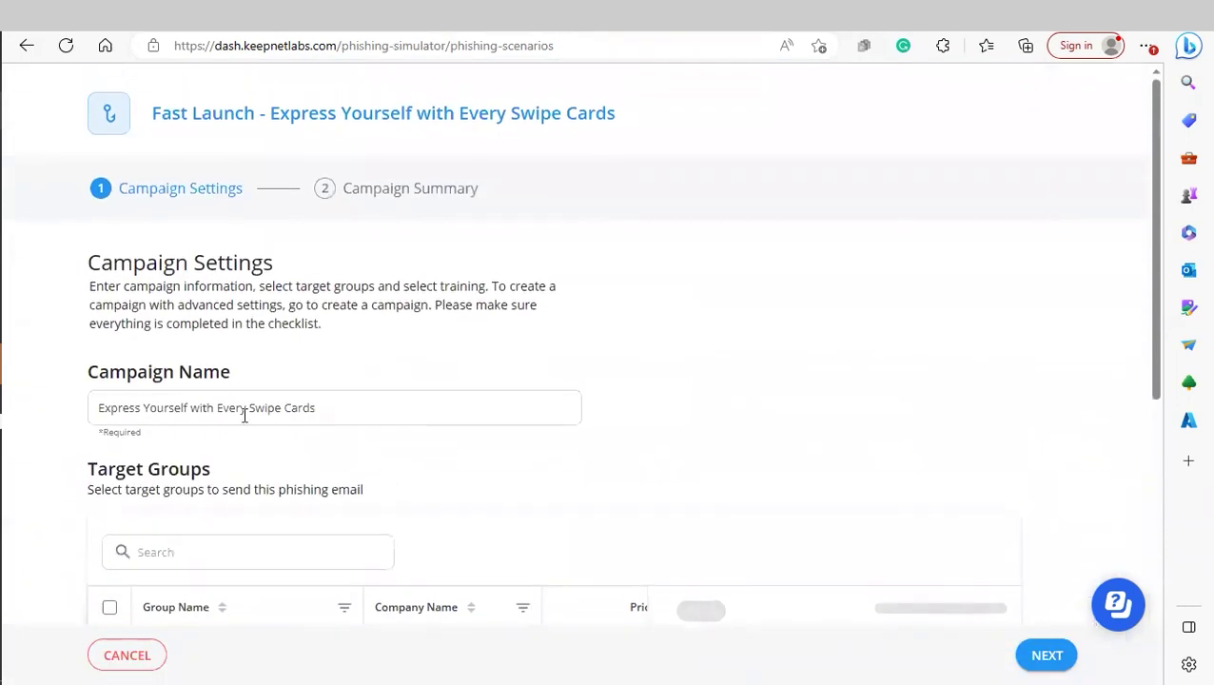
scroll(387, 390, "down", 2)
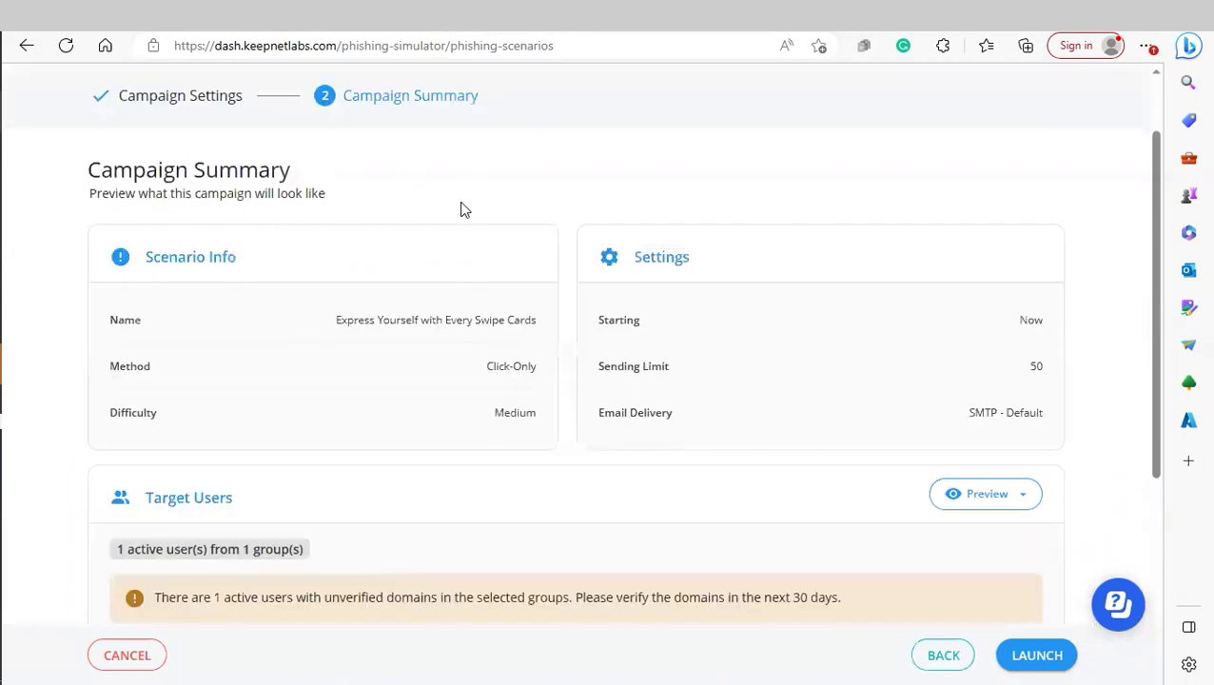
scroll(431, 301, "down", 3)
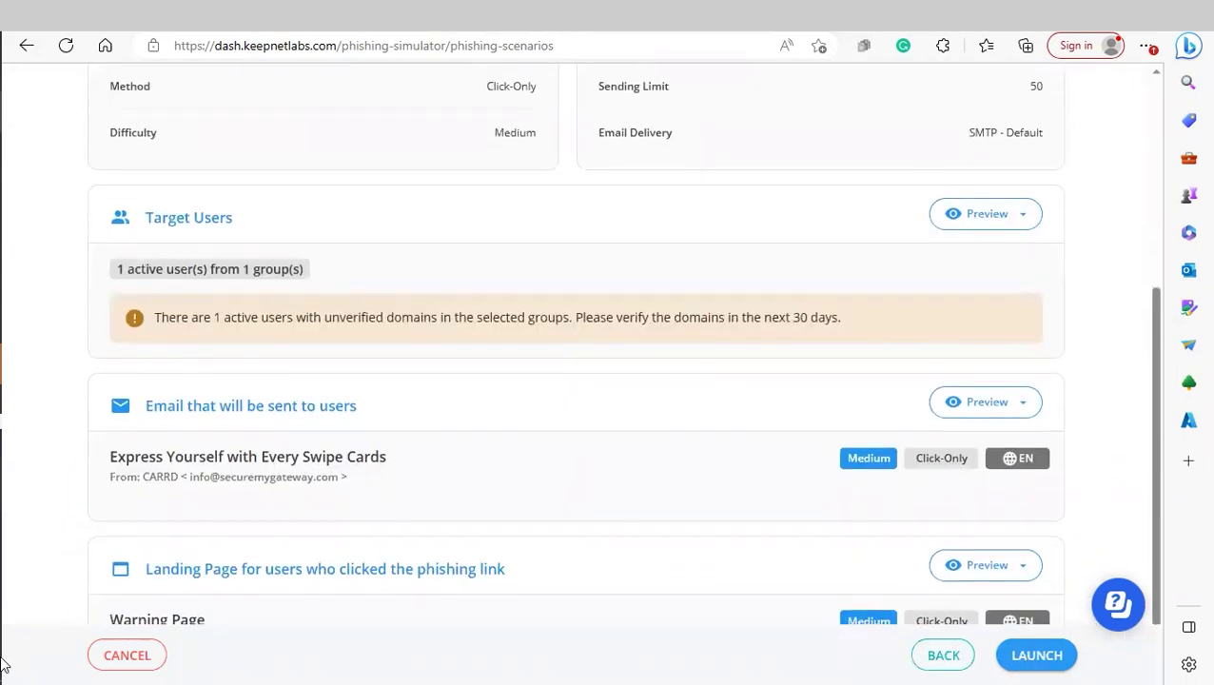
left_click(127, 655)
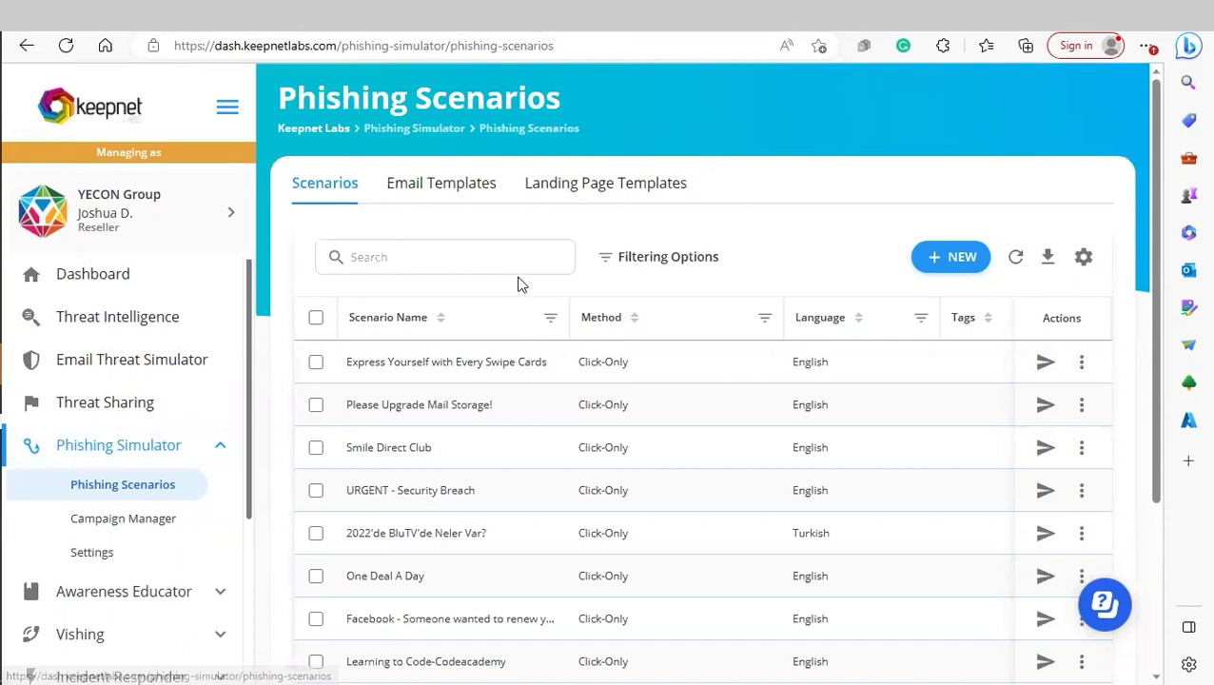
left_click(154, 525)
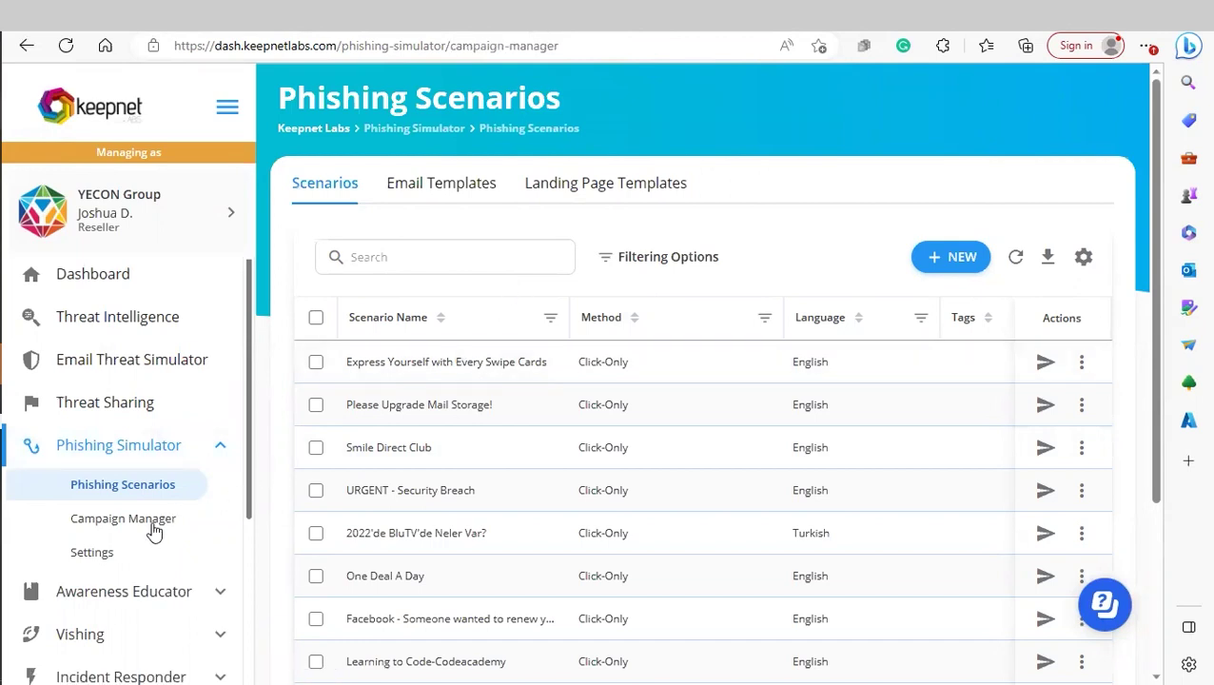
left_click(946, 213)
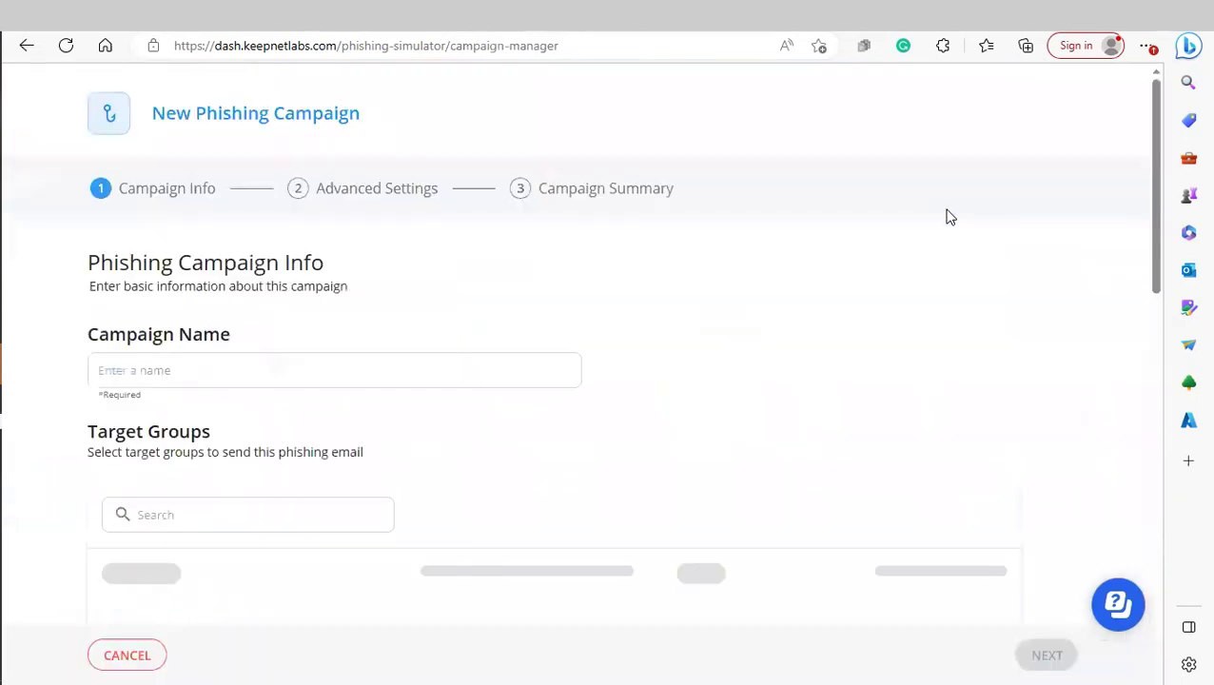
- Sort the awareness Training List by Training Name so SMS Phishing is first
scroll(559, 295, "down", 1)
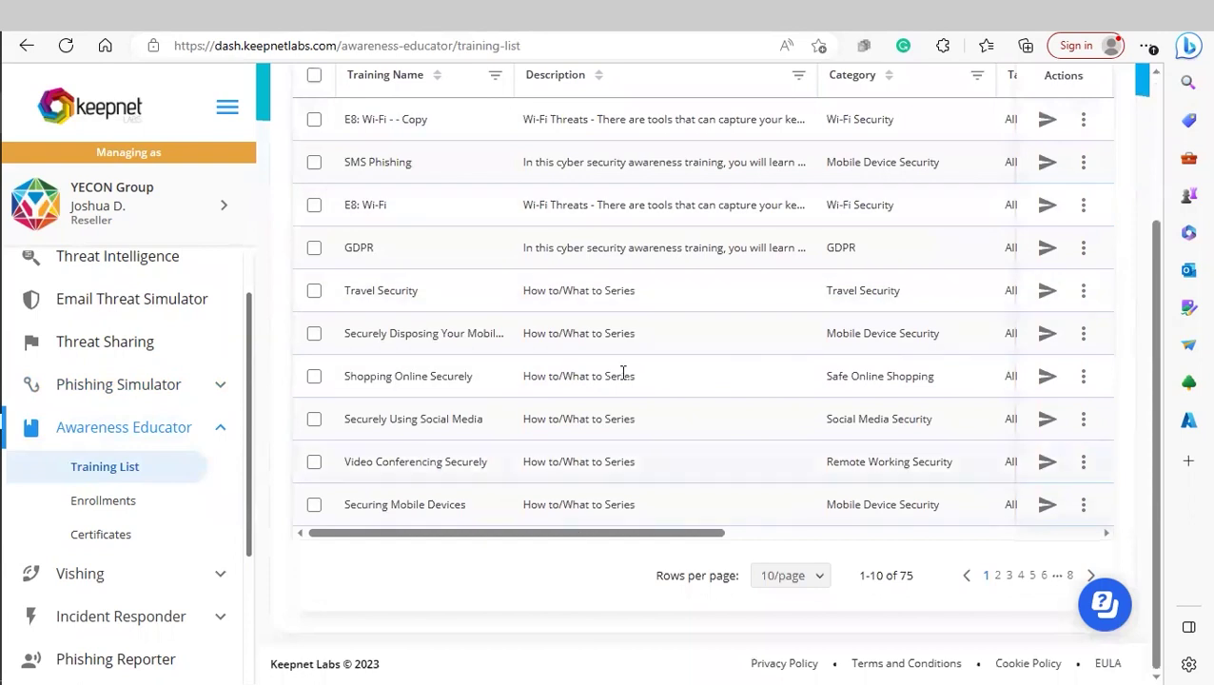
scroll(618, 366, "up", 3)
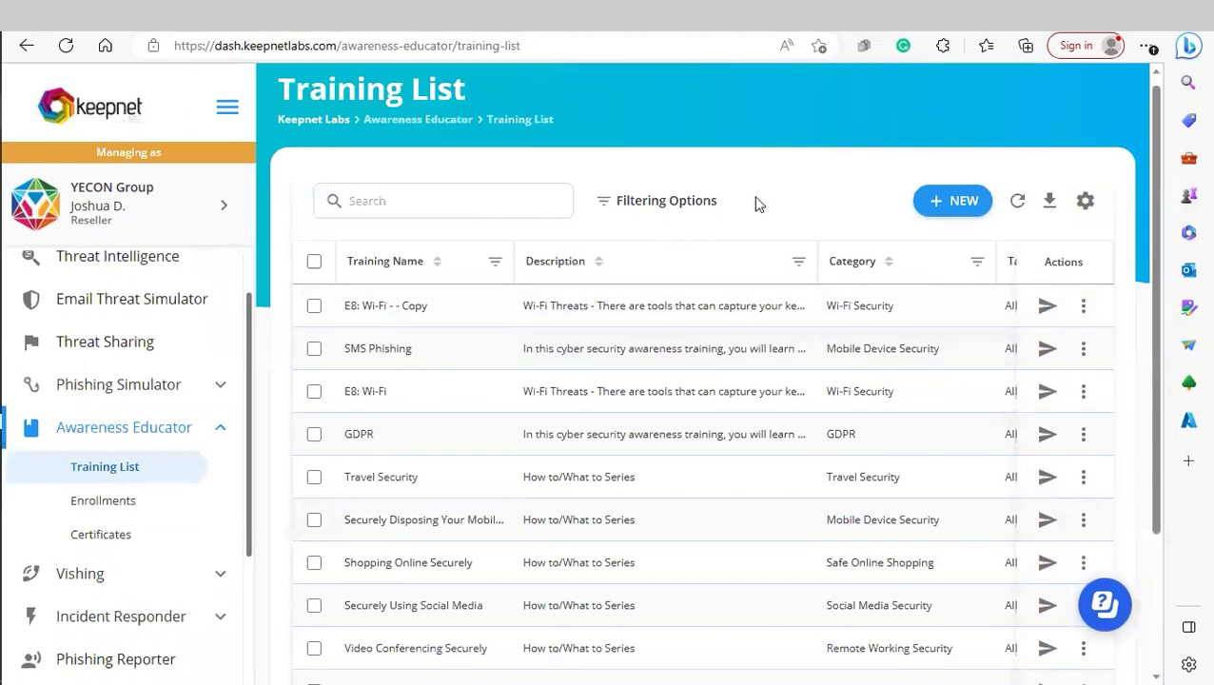
left_click(437, 261)
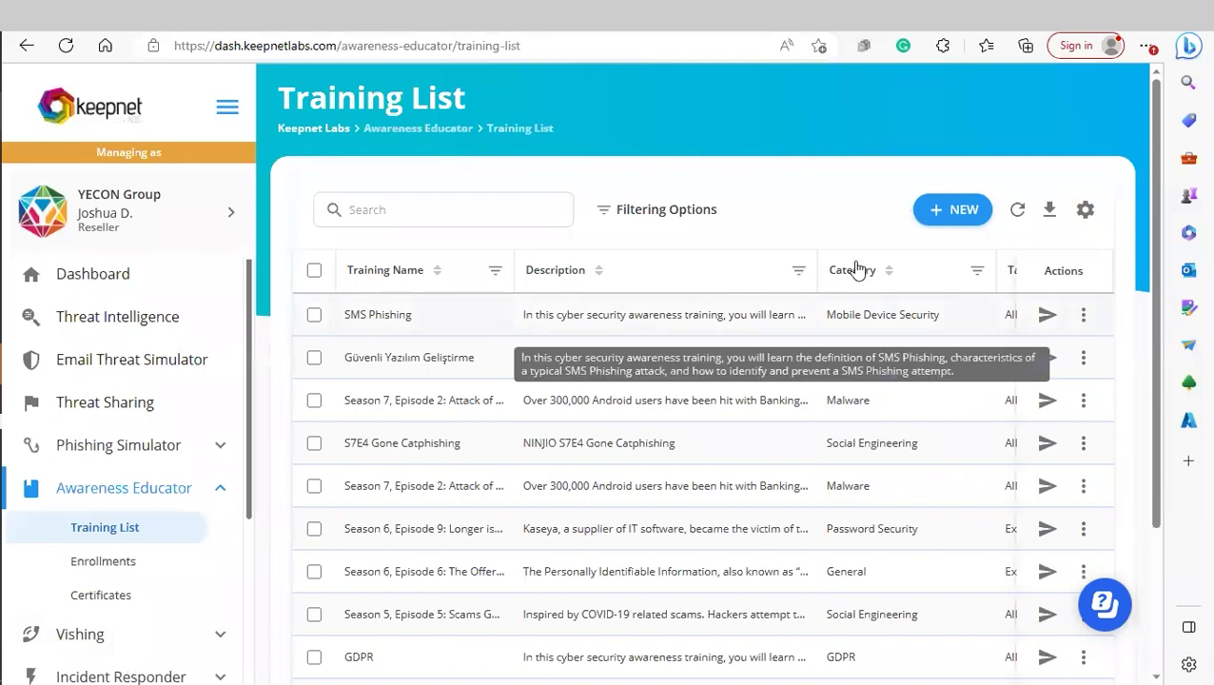
- Send the SMS Phishing training now to one active user with default settings
left_click(1044, 323)
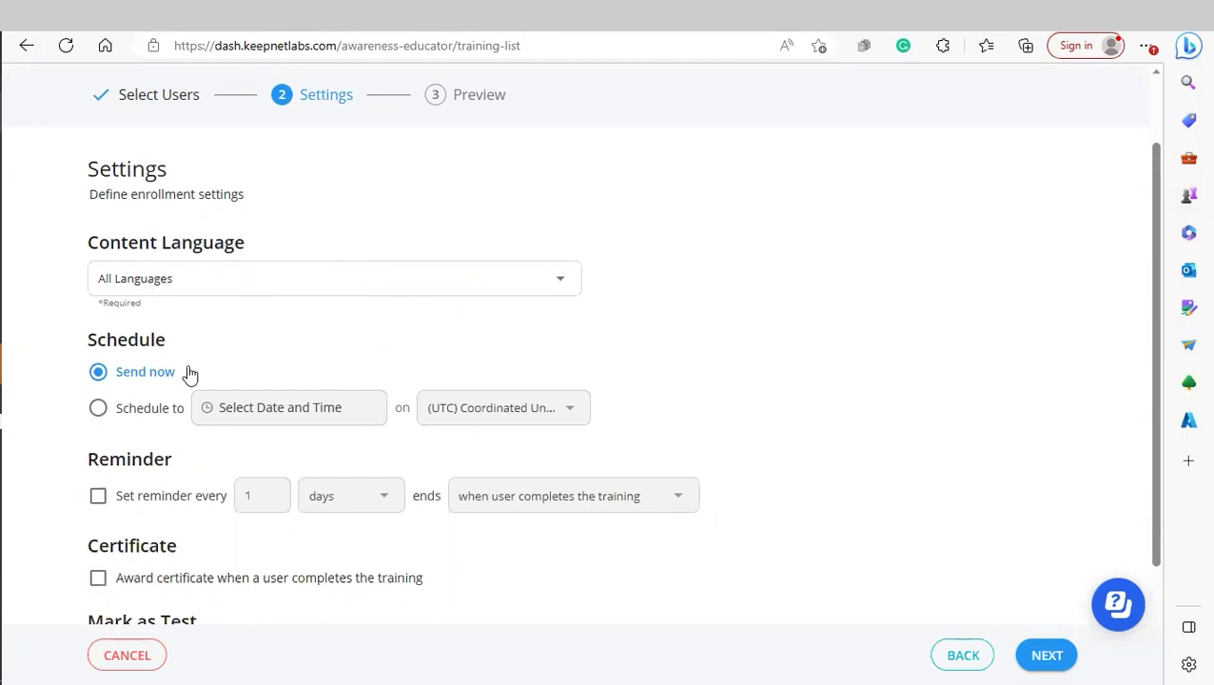
scroll(175, 399, "down", 2)
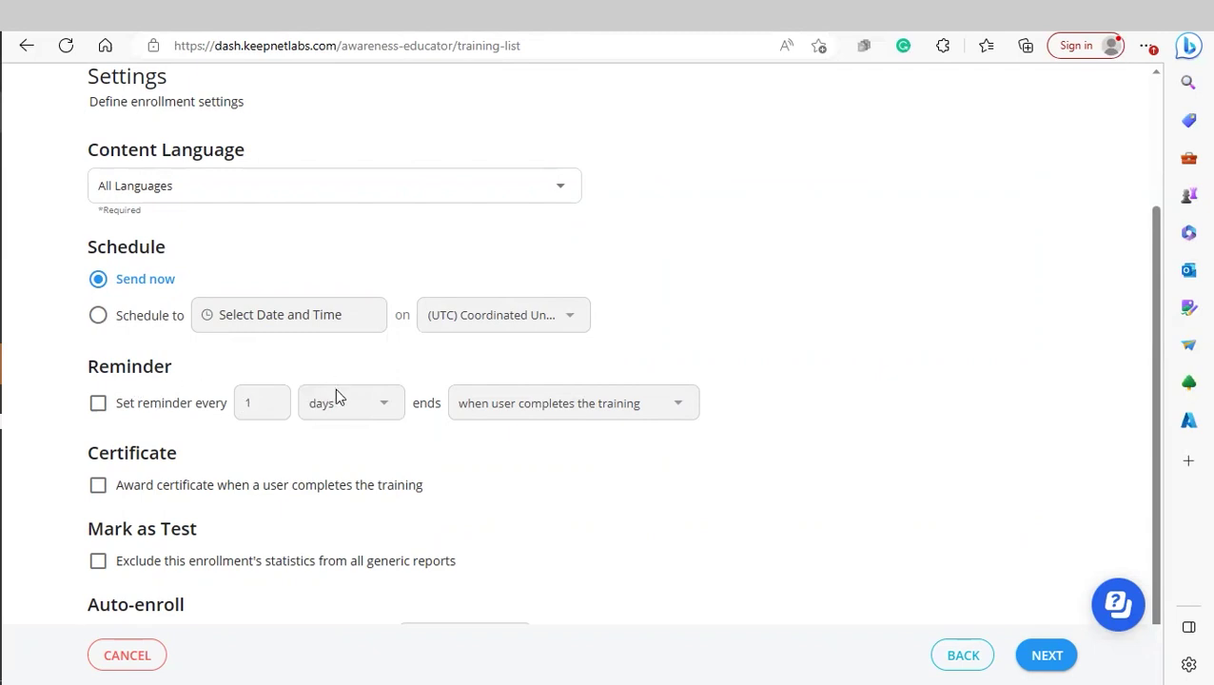
scroll(238, 398, "down", 1)
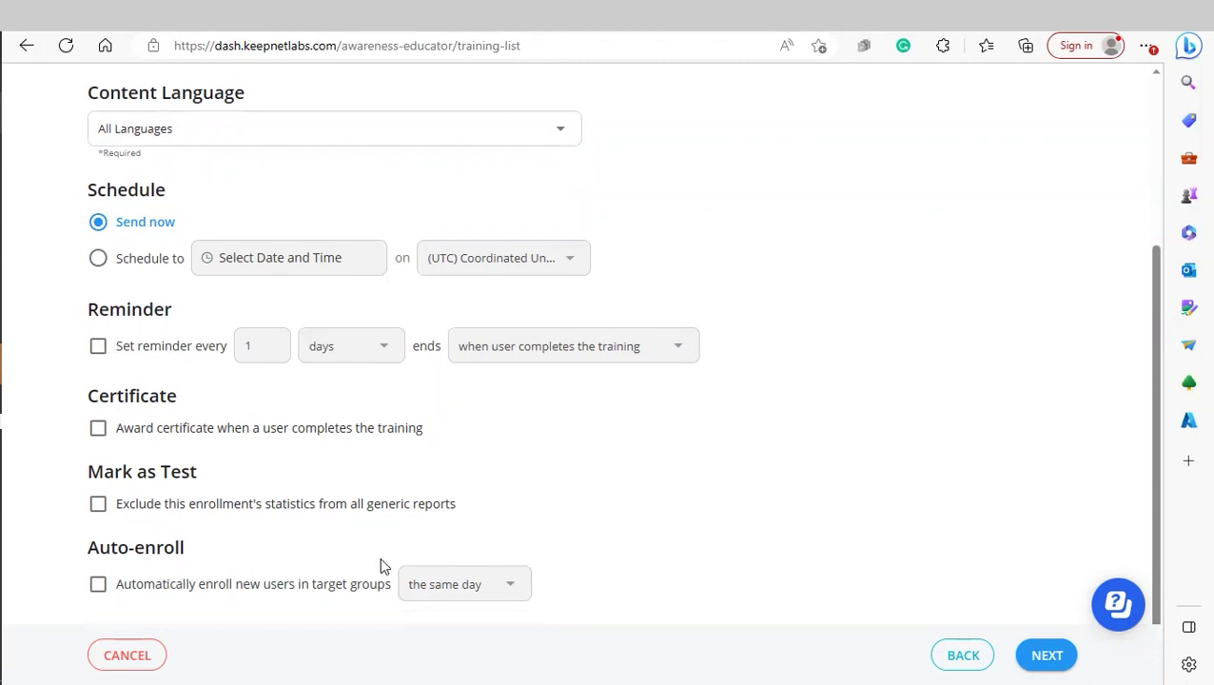
left_click(1047, 655)
scroll(434, 404, "down", 1)
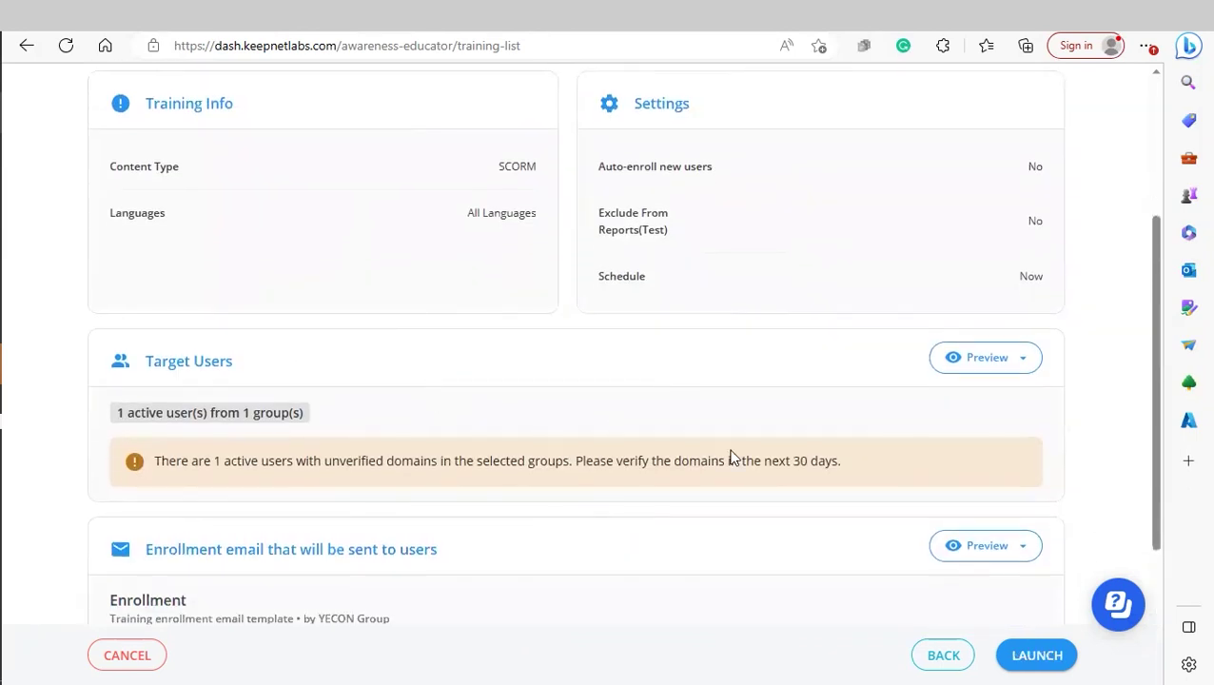
left_click(1039, 655)
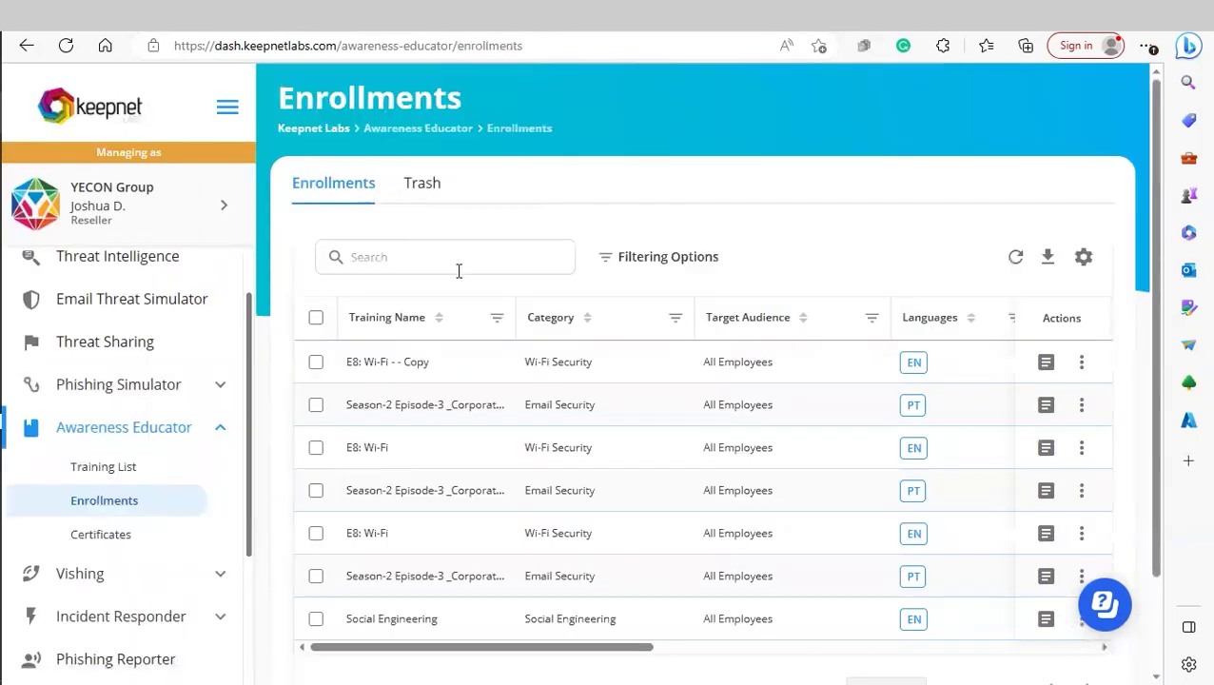
- Open the second enrollment's training report and scroll through its details
scroll(458, 268, "down", 1)
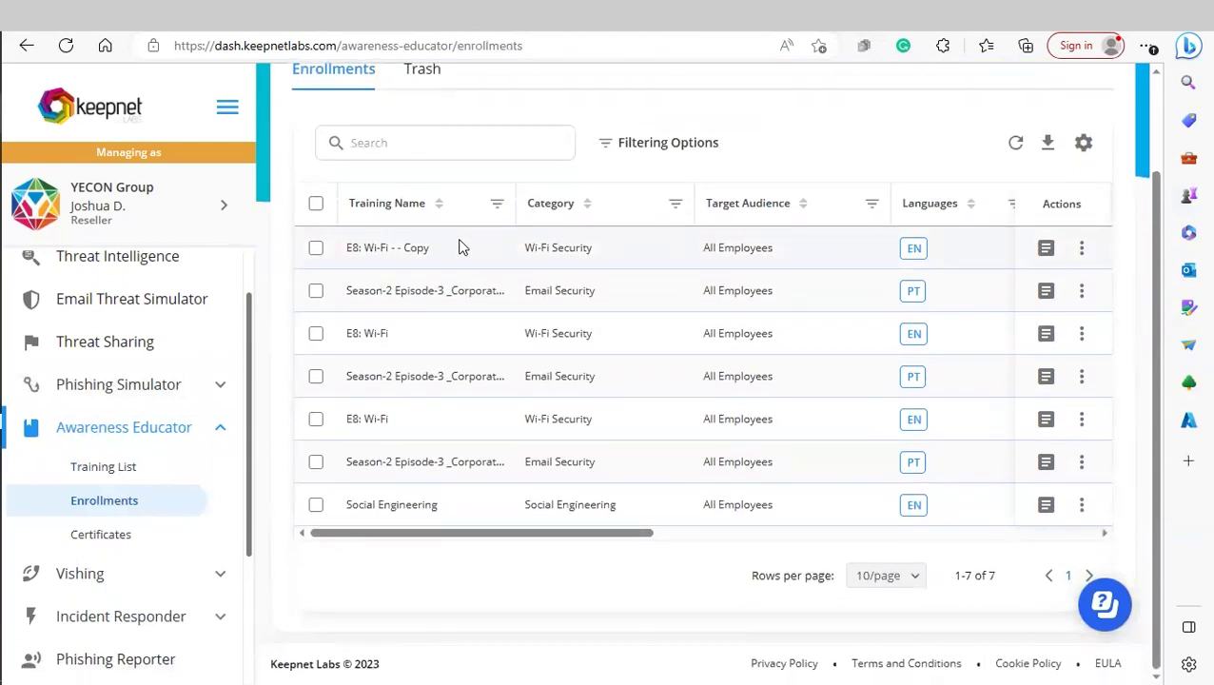
scroll(458, 248, "right", 5)
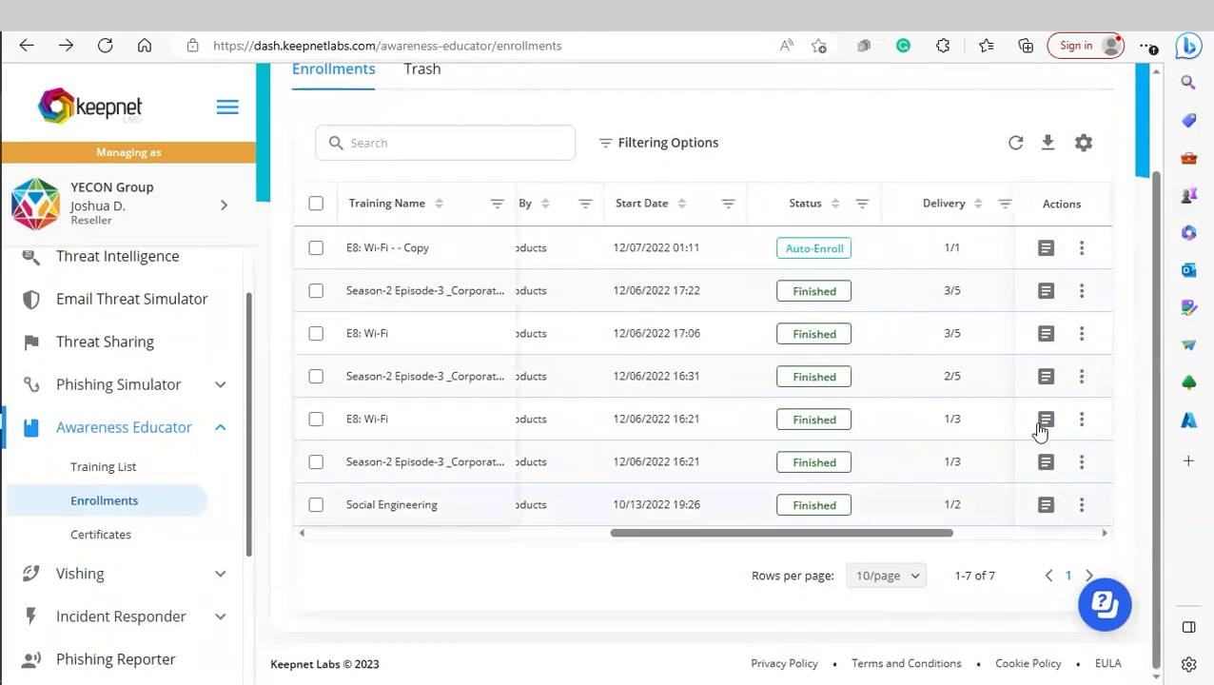
left_click(1045, 291)
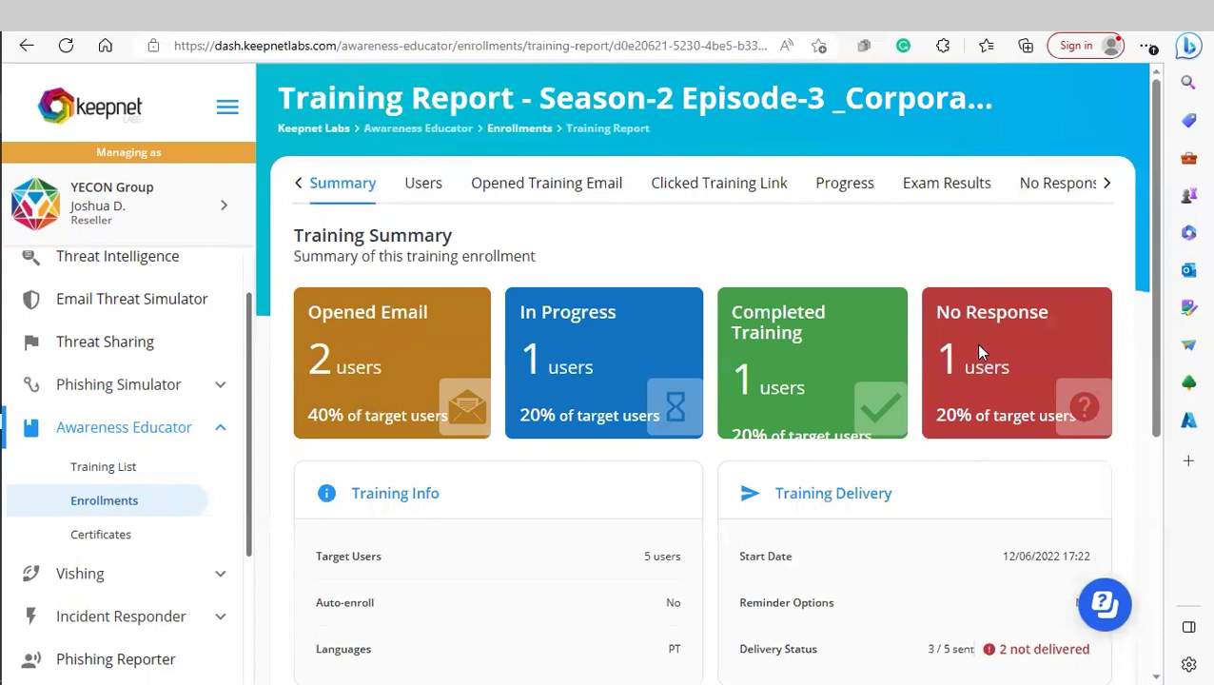
scroll(556, 236, "down", 3)
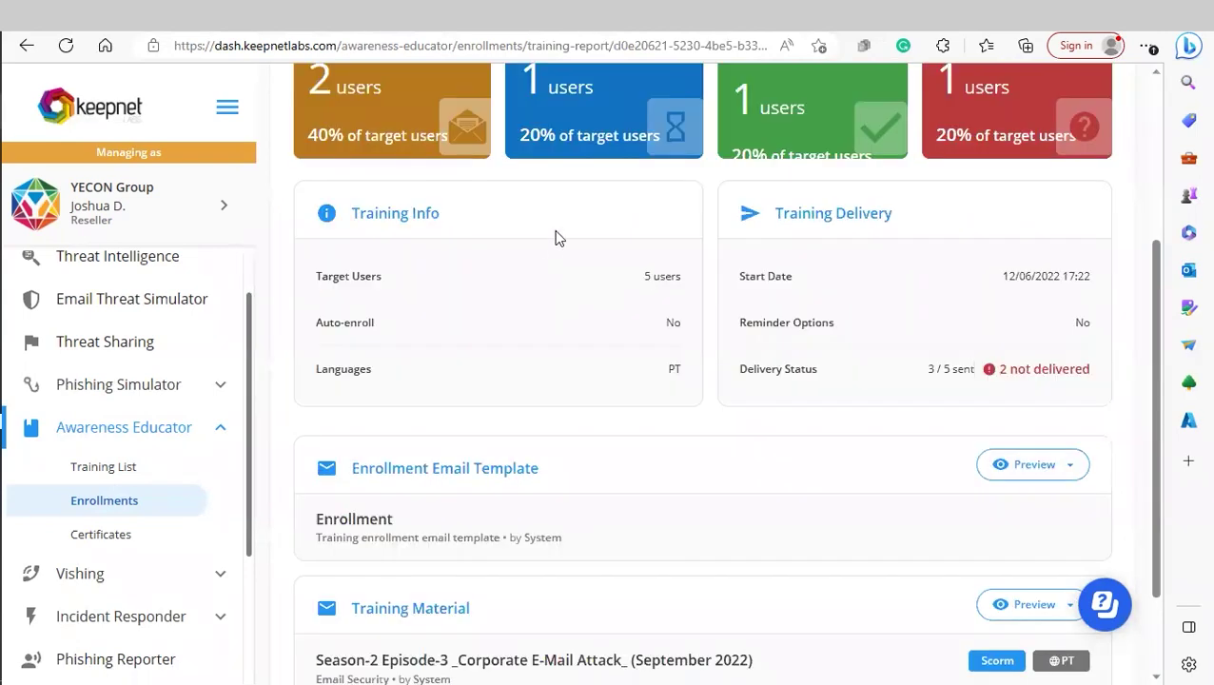
scroll(467, 337, "down", 1)
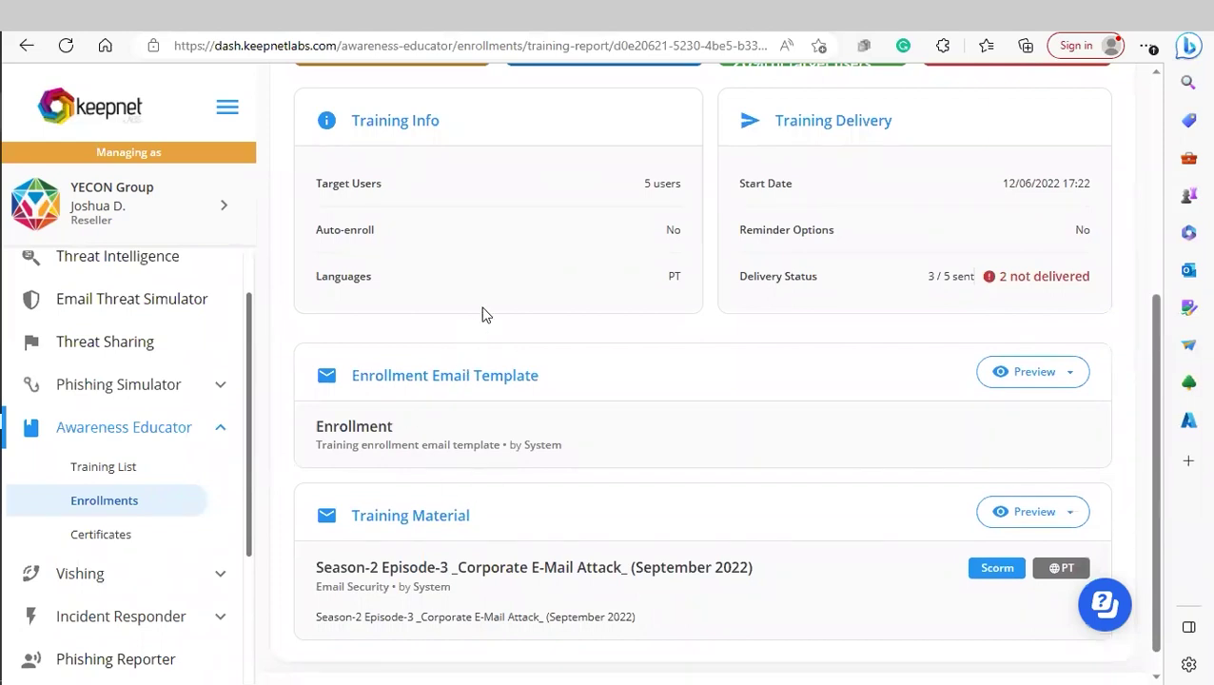
scroll(487, 339, "up", 4)
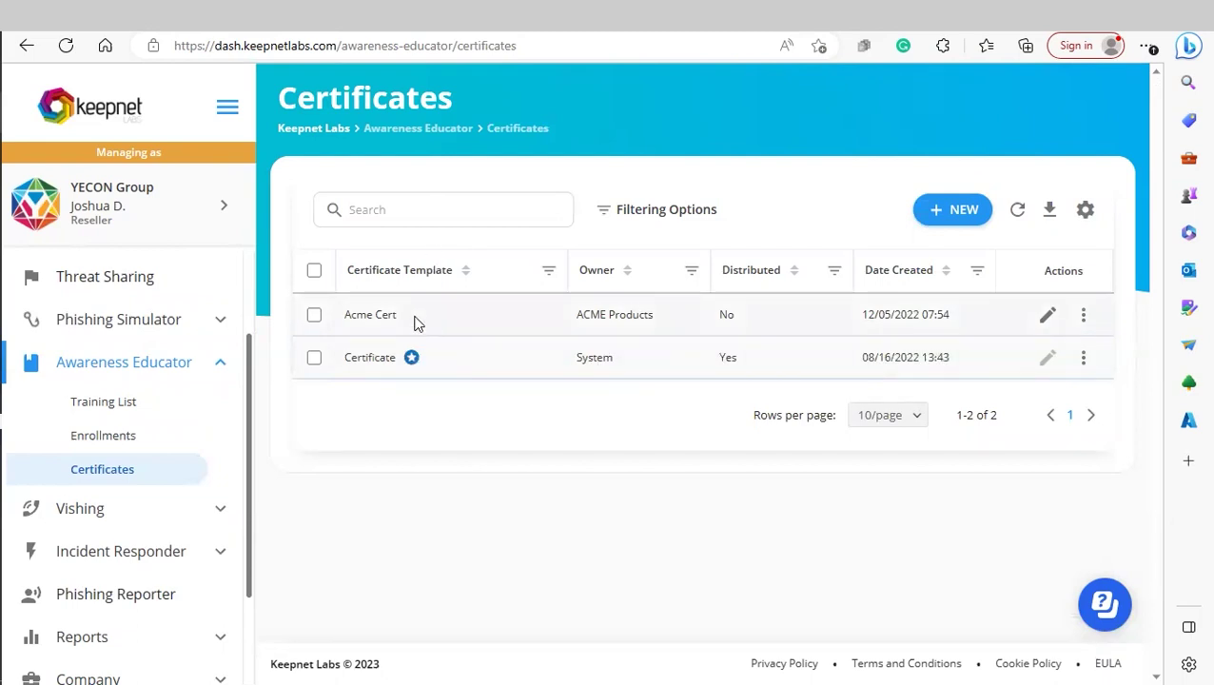
left_click(938, 216)
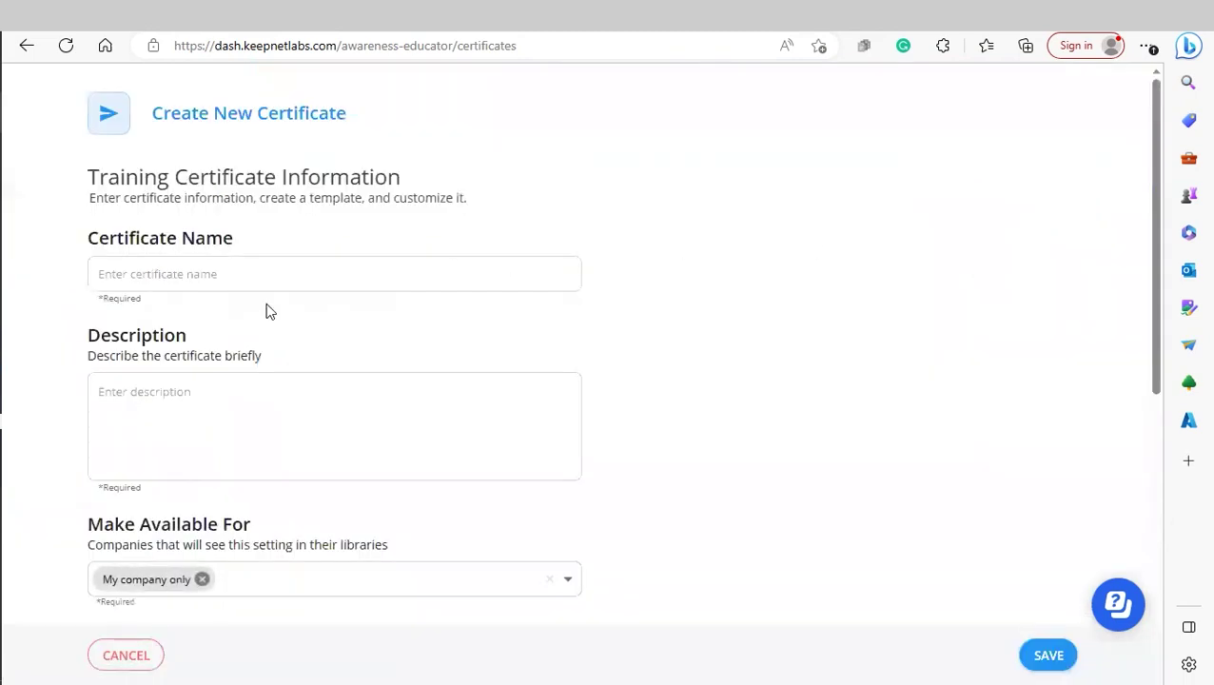
left_click(264, 276)
scroll(266, 279, "down", 1)
left_click(222, 298)
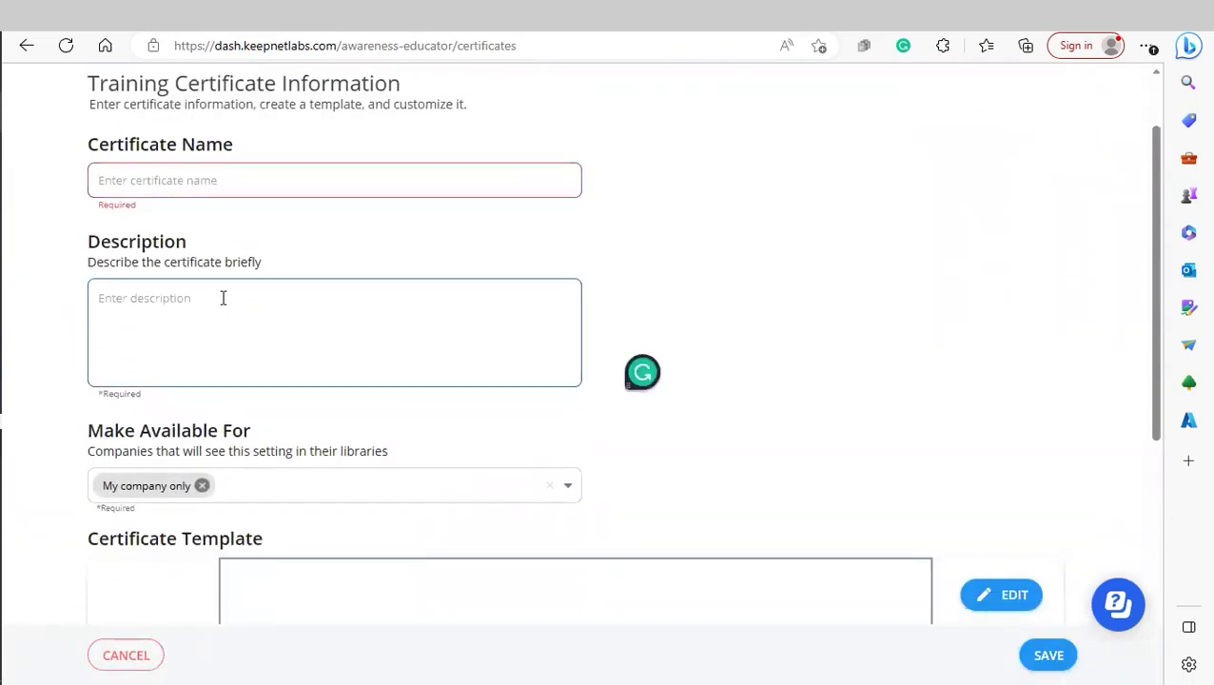
scroll(225, 314, "down", 2)
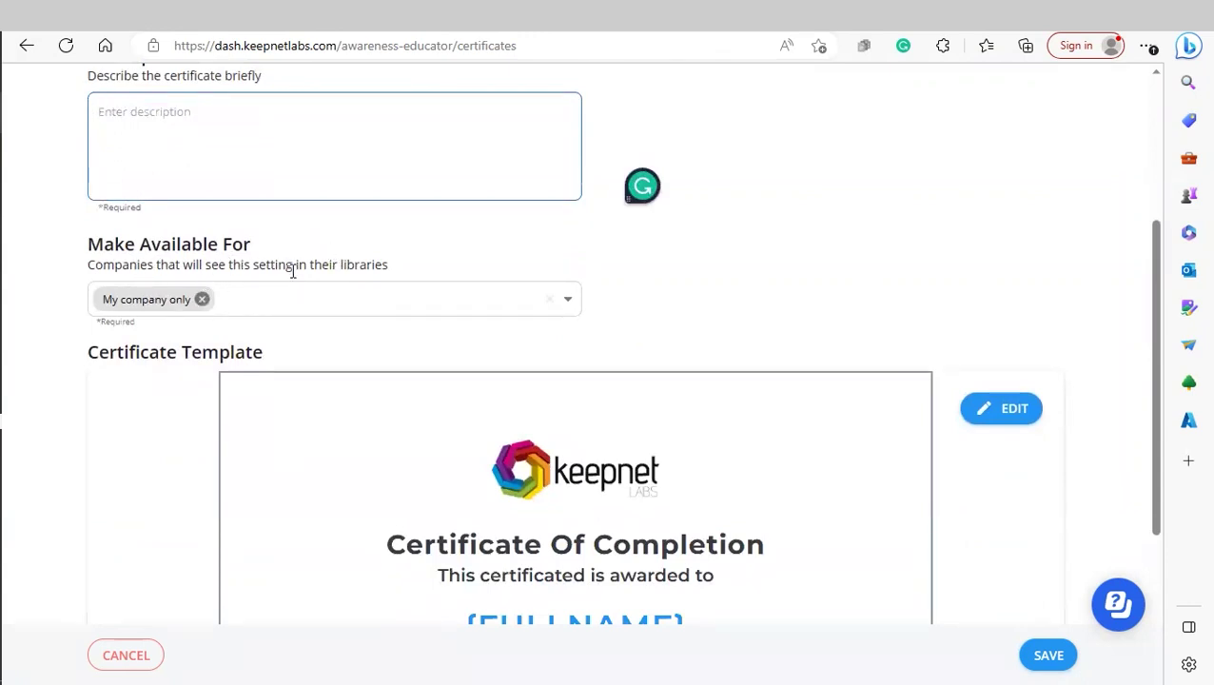
scroll(292, 272, "down", 2)
scroll(292, 272, "down", 1)
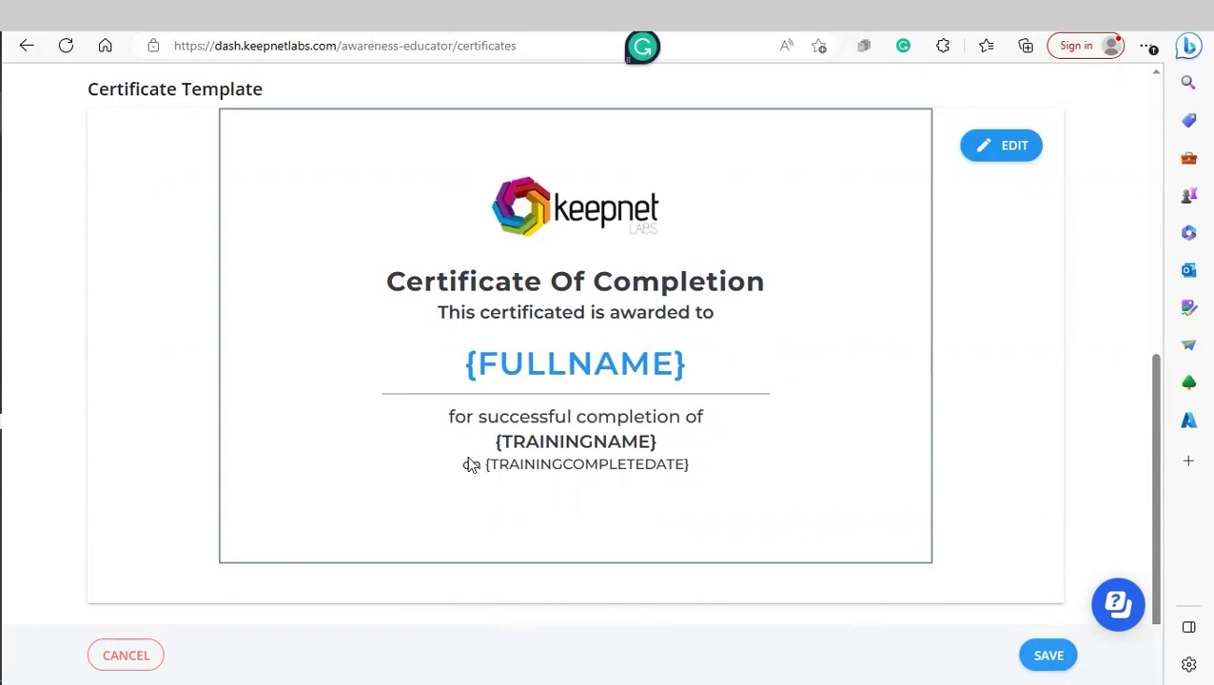
scroll(471, 464, "up", 2)
left_click(126, 654)
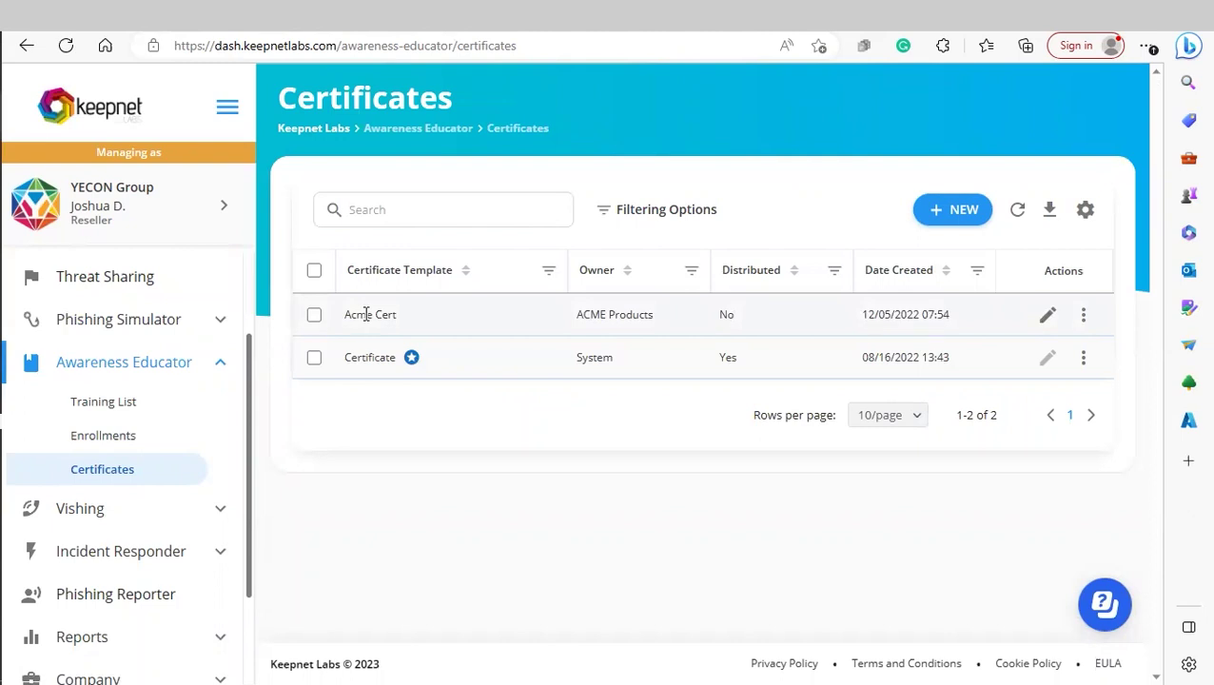
- Show the Acme Cert certificate's actions, then go to the Incident Responder dashboard
left_click(1081, 314)
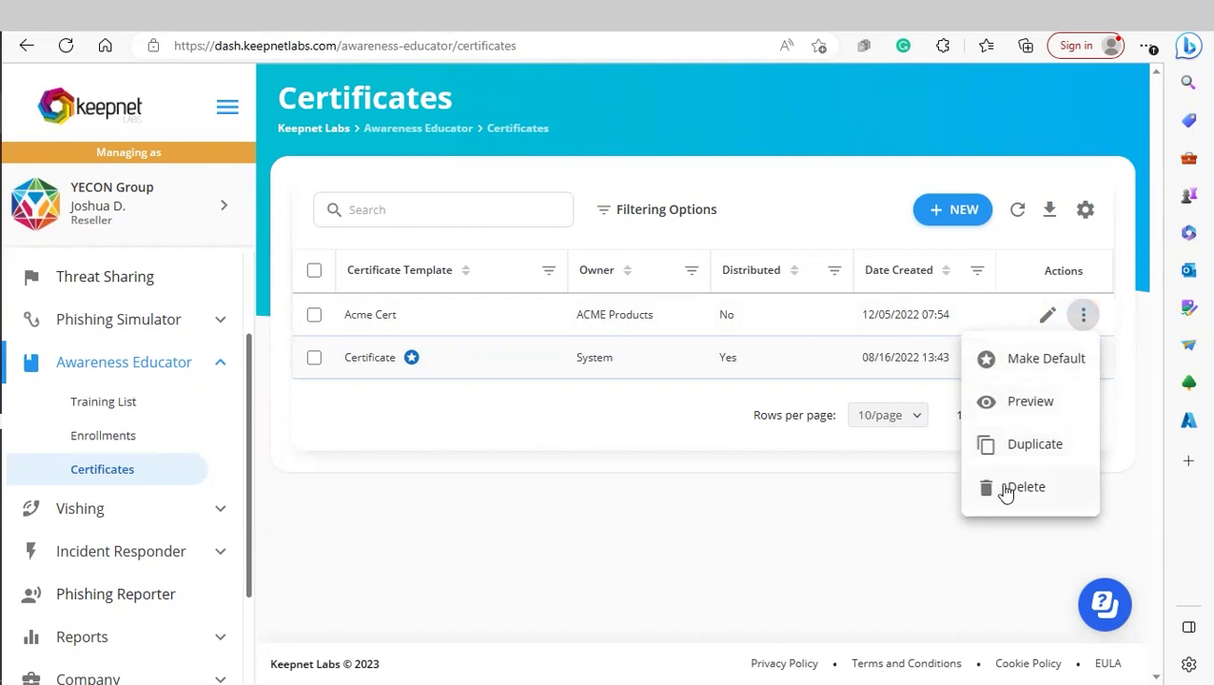
scroll(96, 492, "down", 1)
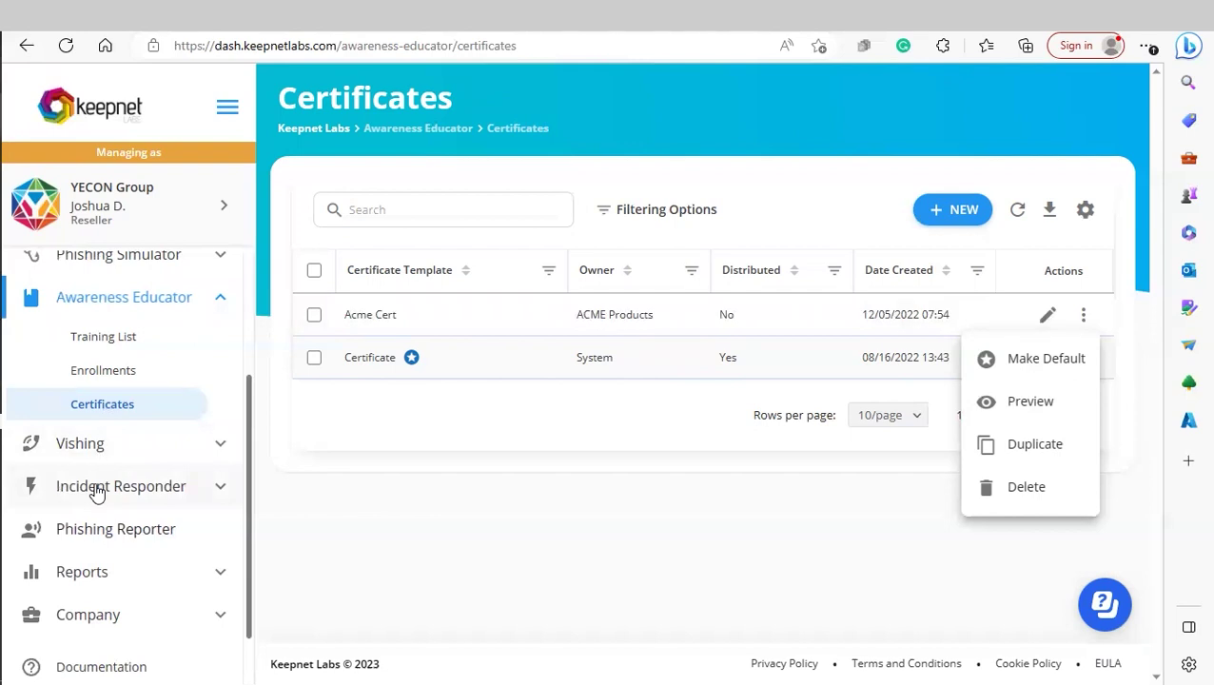
left_click(96, 492)
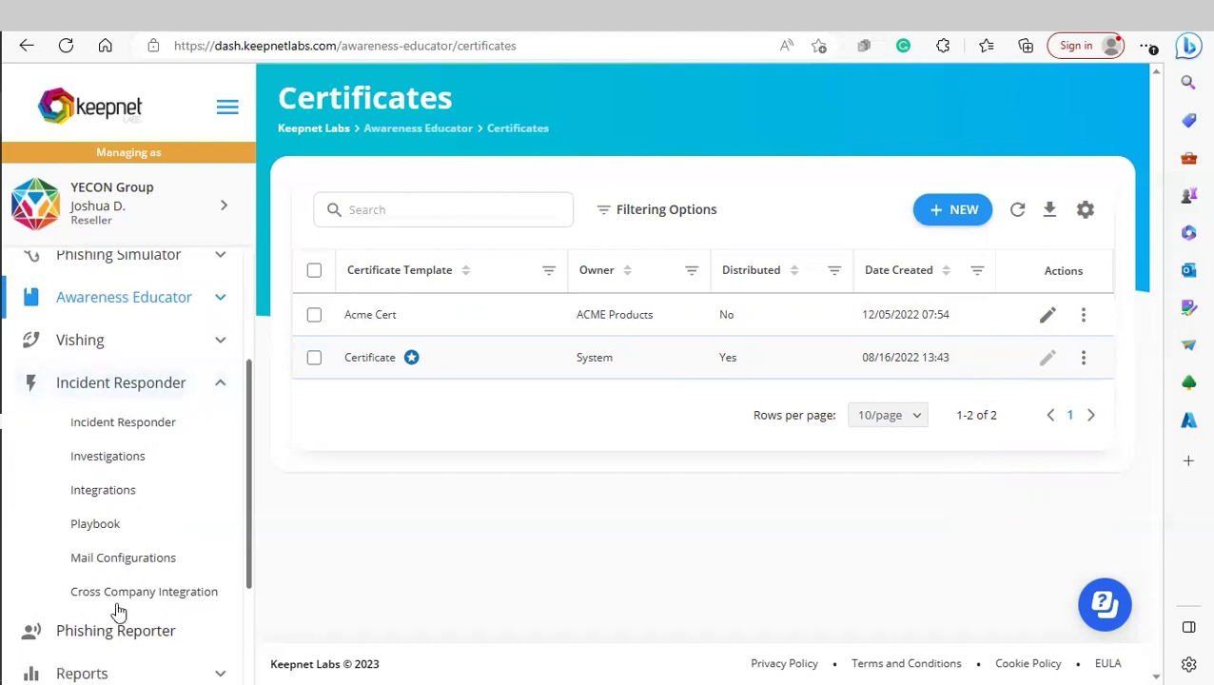
left_click(136, 396)
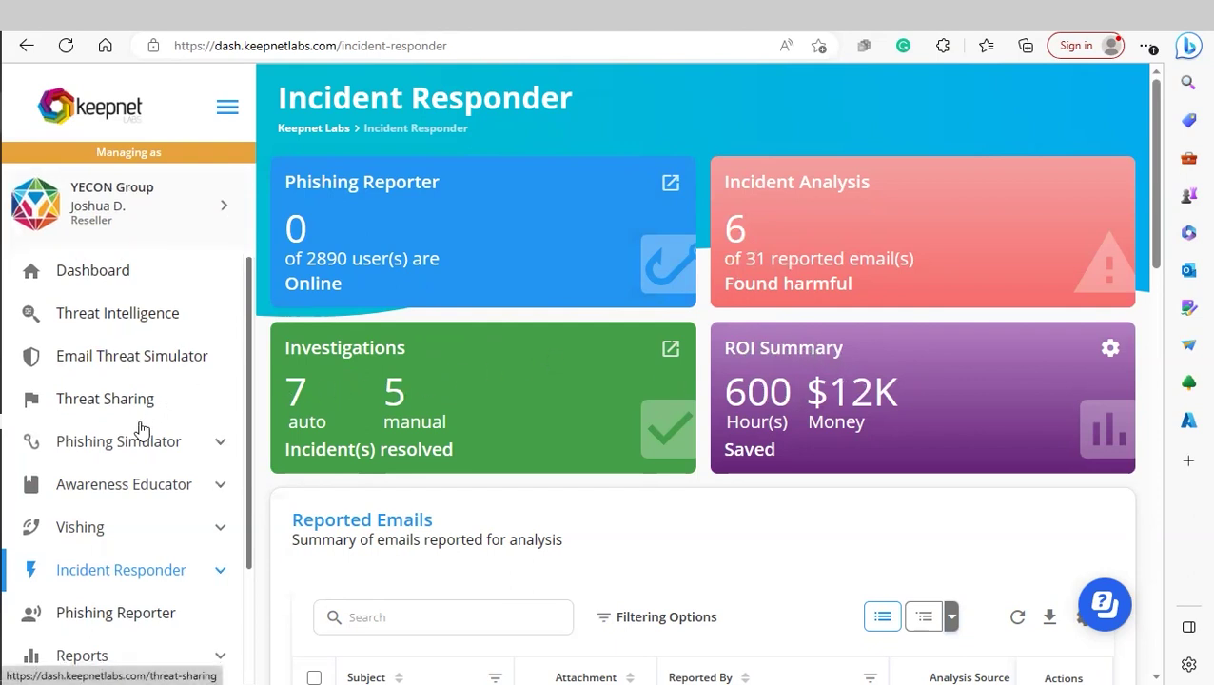
- Scroll through the Investigations list of auto and manual investigations
scroll(140, 429, "down", 1)
scroll(566, 377, "down", 5)
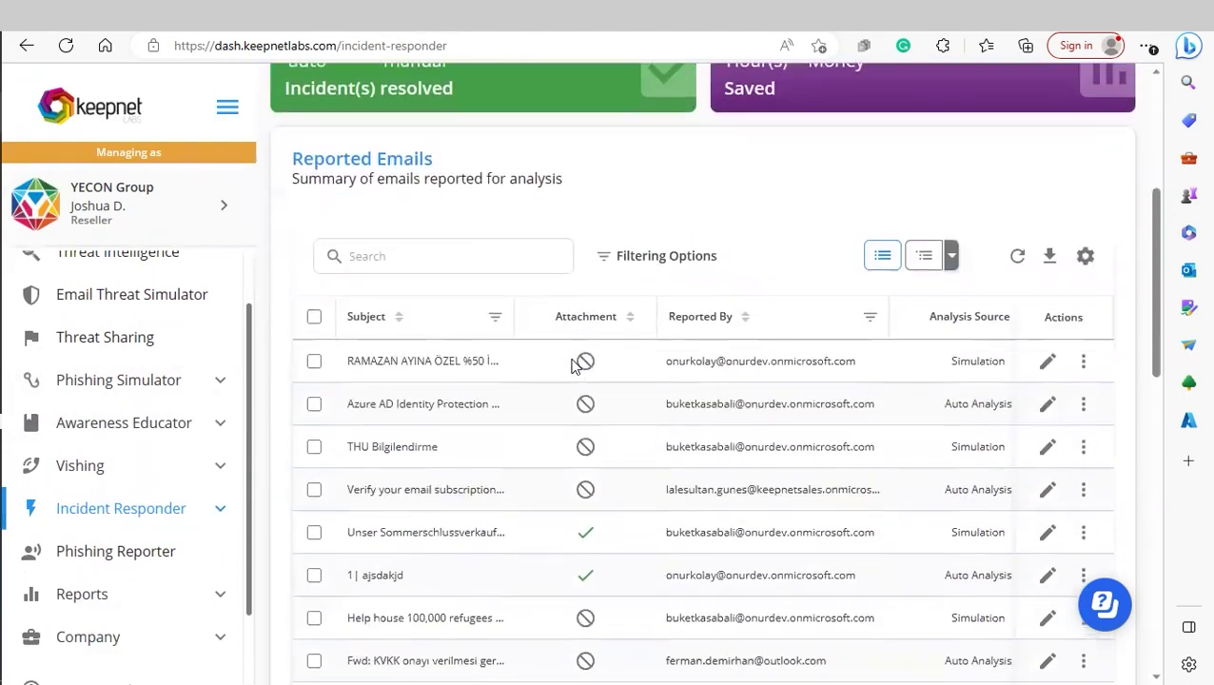
scroll(571, 357, "up", 1)
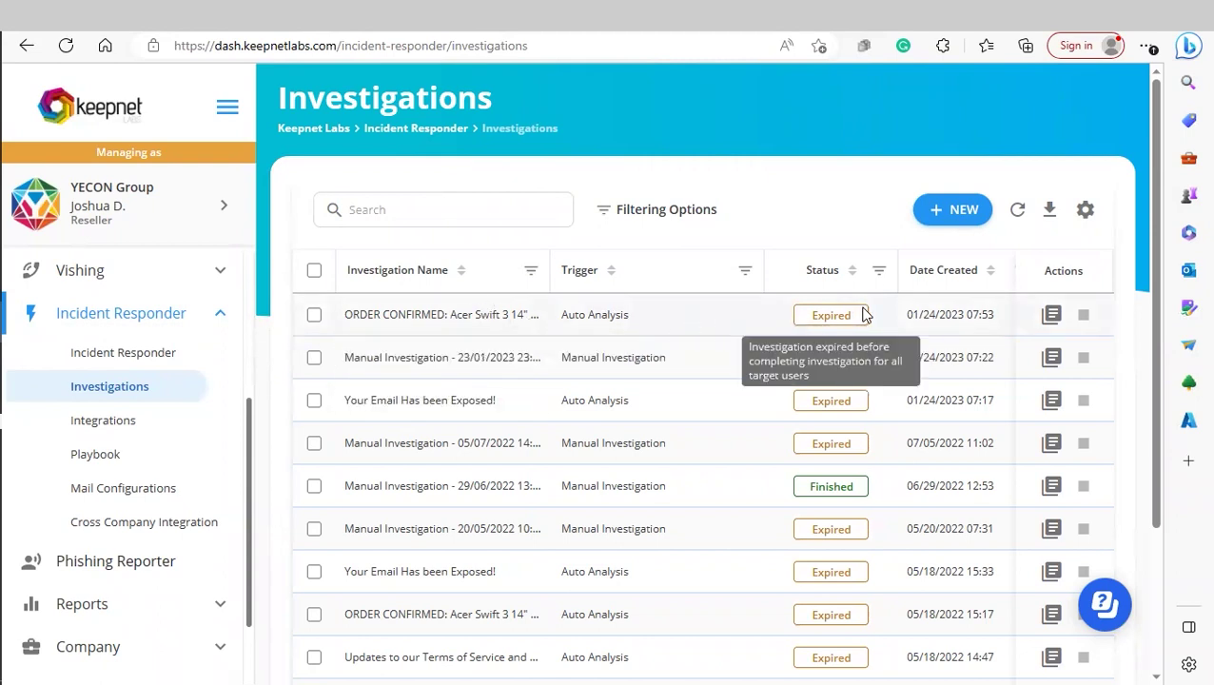
scroll(805, 274, "right", 5)
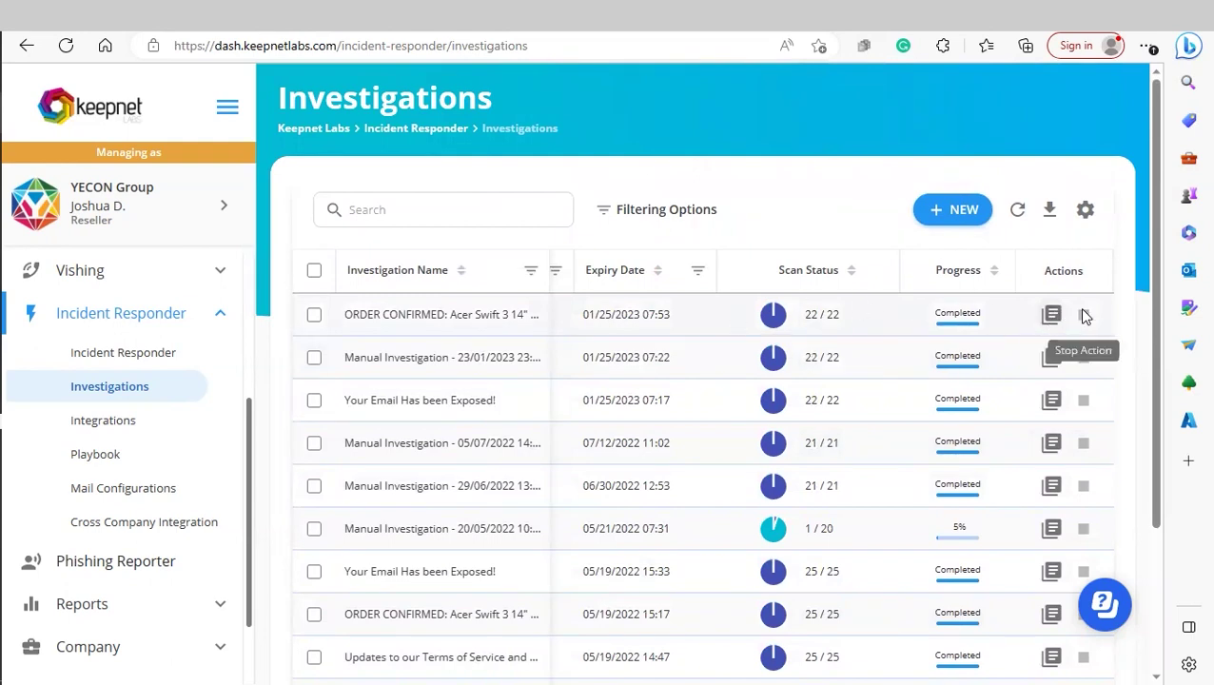
- Review the first investigation's details and return to the Investigations list
left_click(1044, 319)
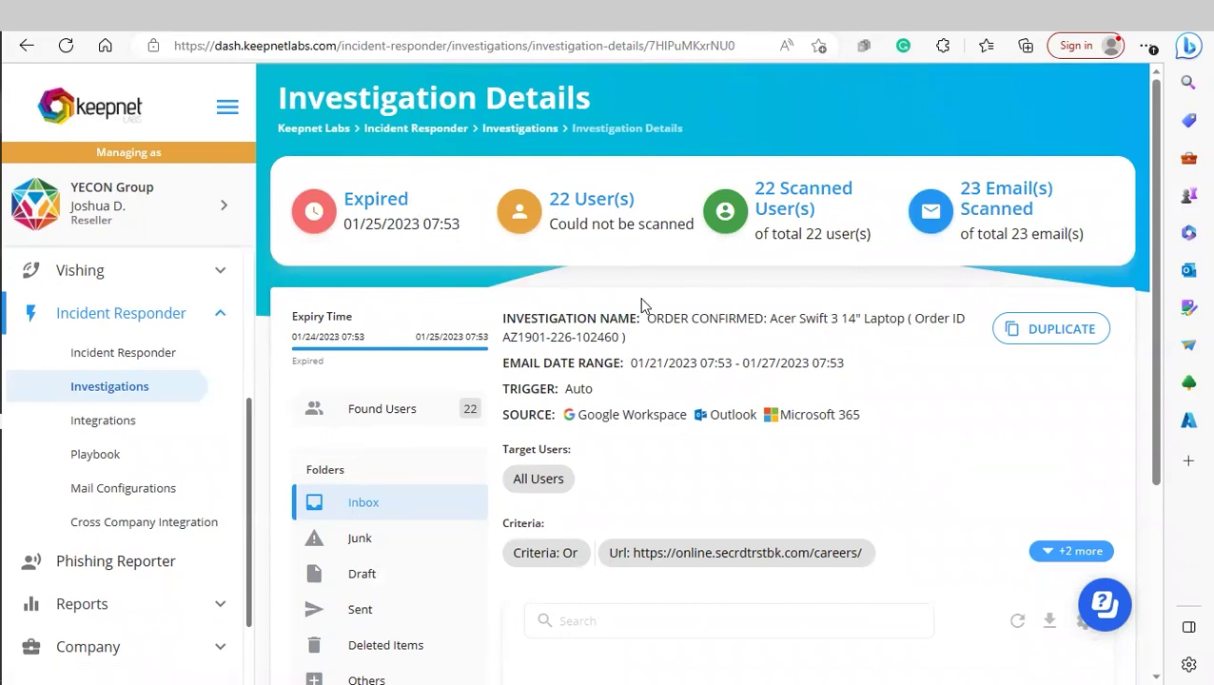
scroll(644, 329, "down", 2)
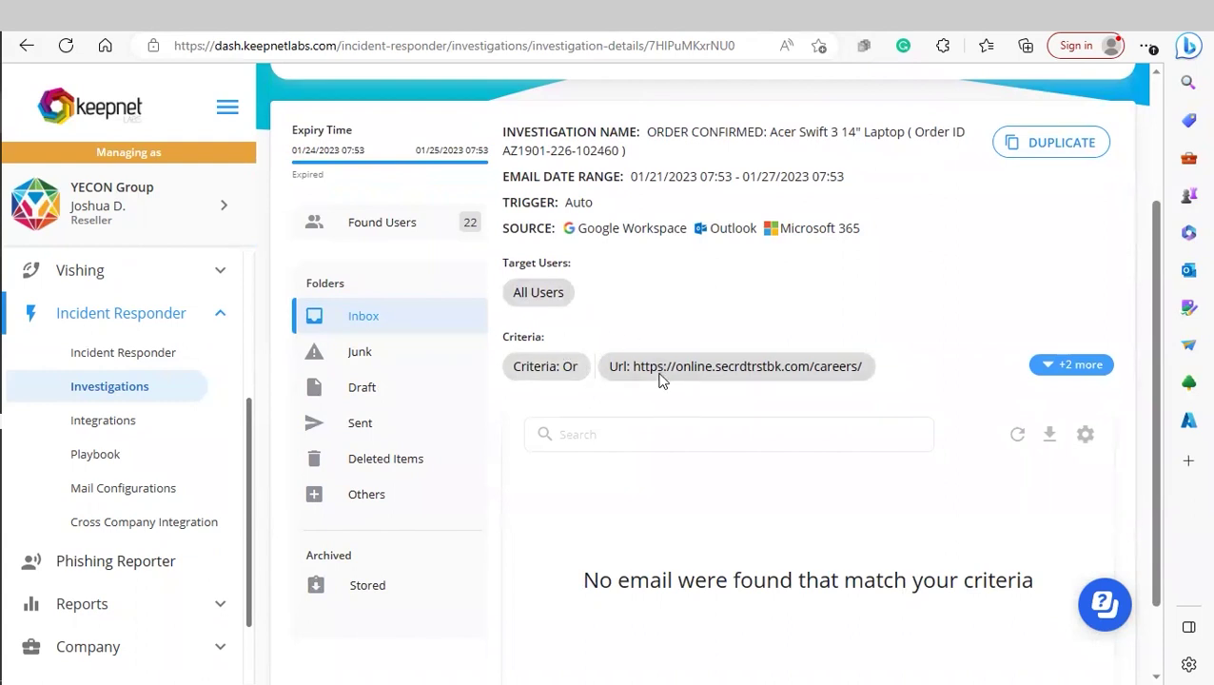
scroll(700, 370, "down", 1)
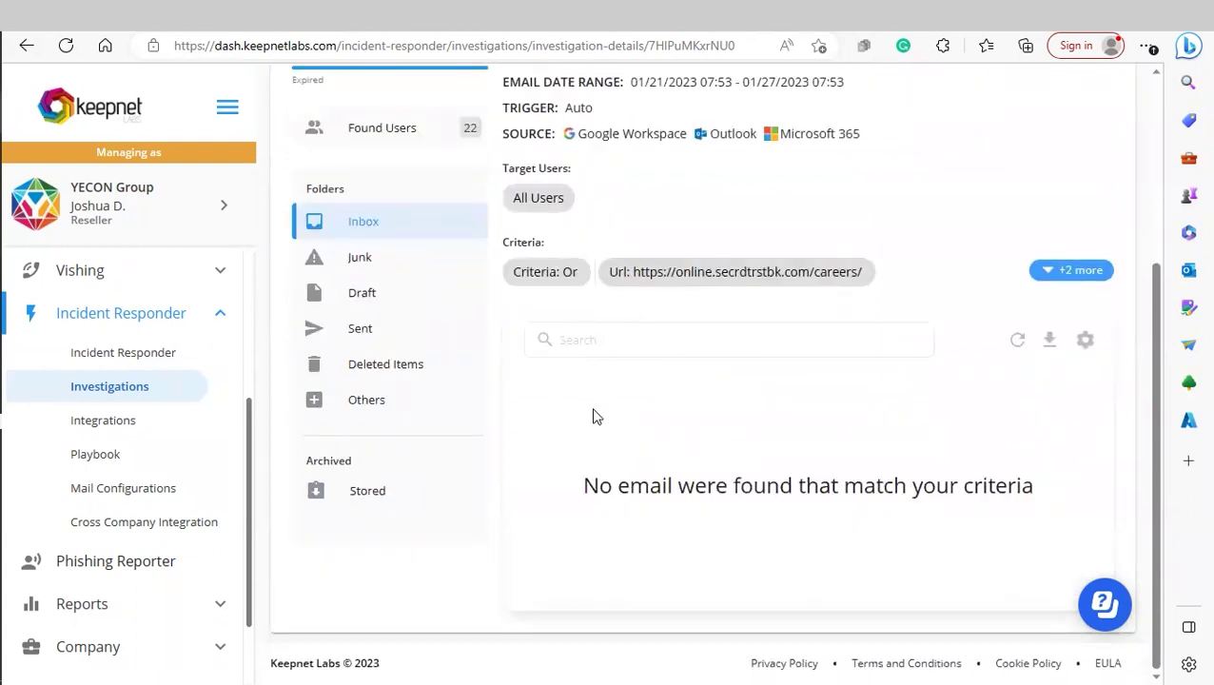
scroll(618, 385, "up", 1)
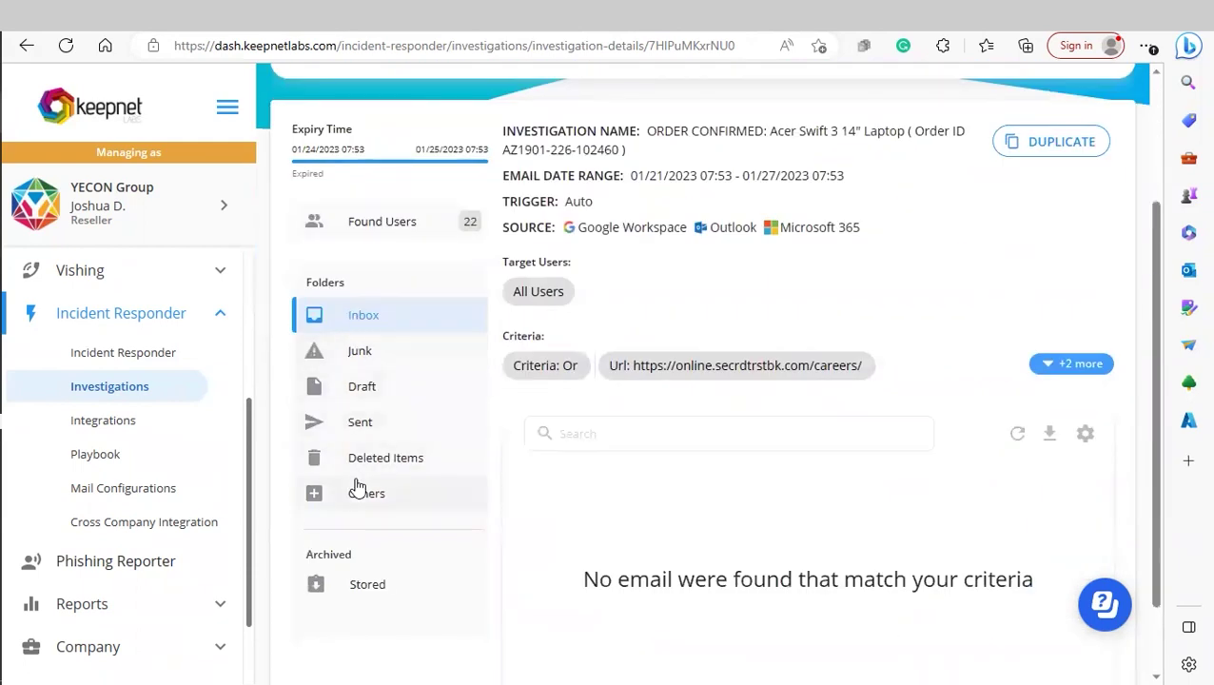
key("alt+Left")
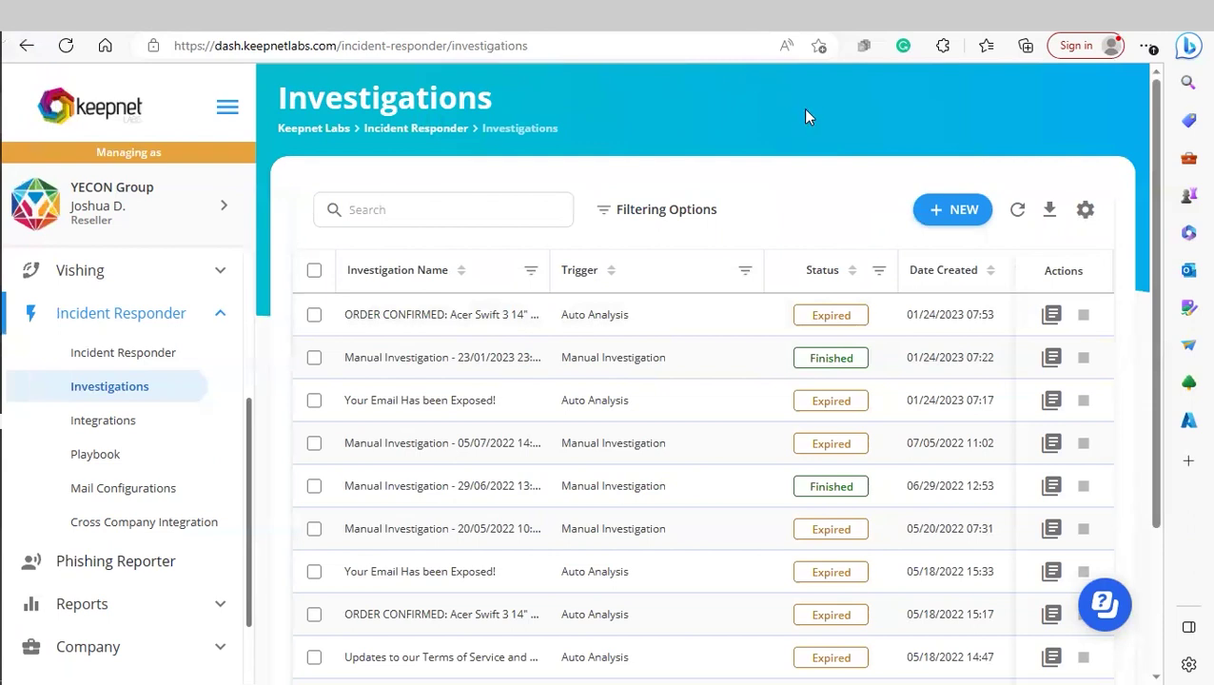
- Start a new manual investigation, keep Duration at 1 Day, and review the Action options
left_click(928, 210)
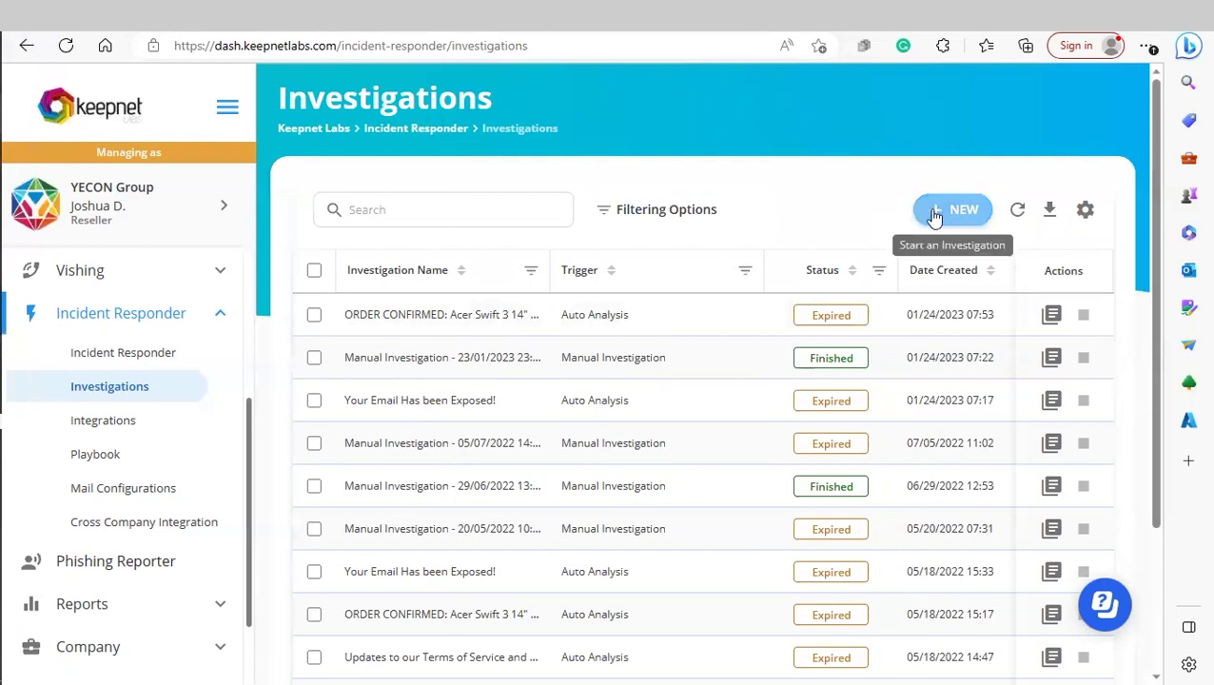
scroll(171, 367, "down", 1)
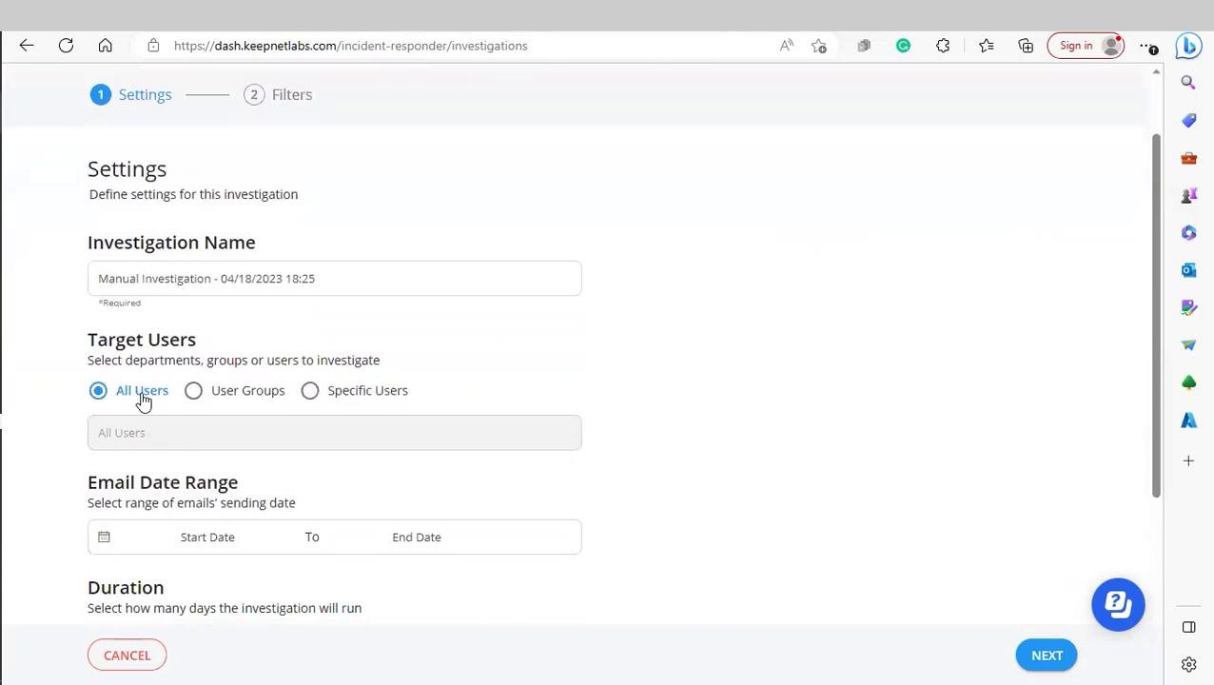
scroll(149, 379, "down", 2)
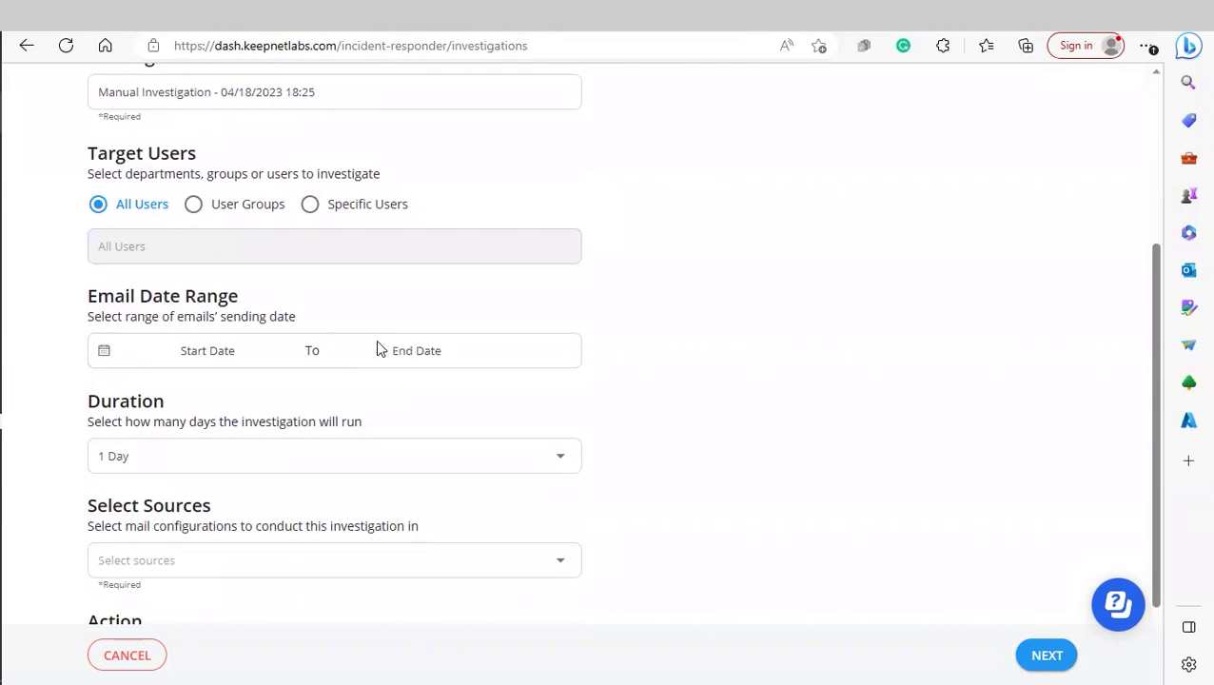
scroll(152, 454, "down", 1)
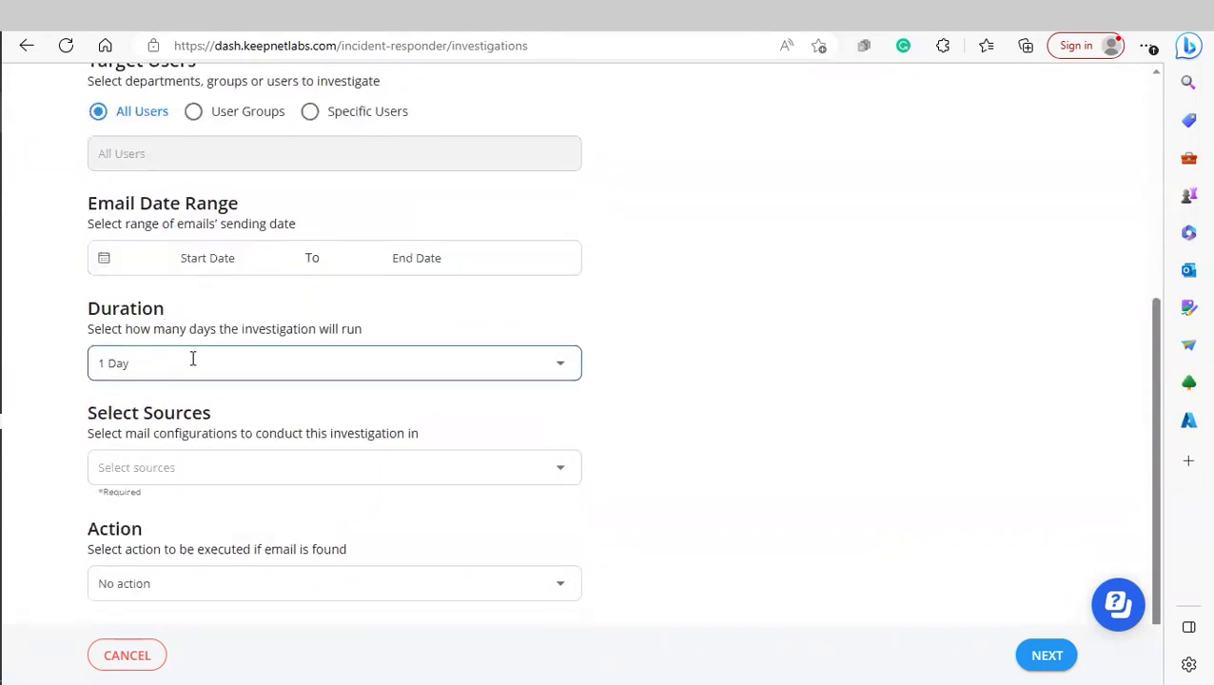
left_click(192, 360)
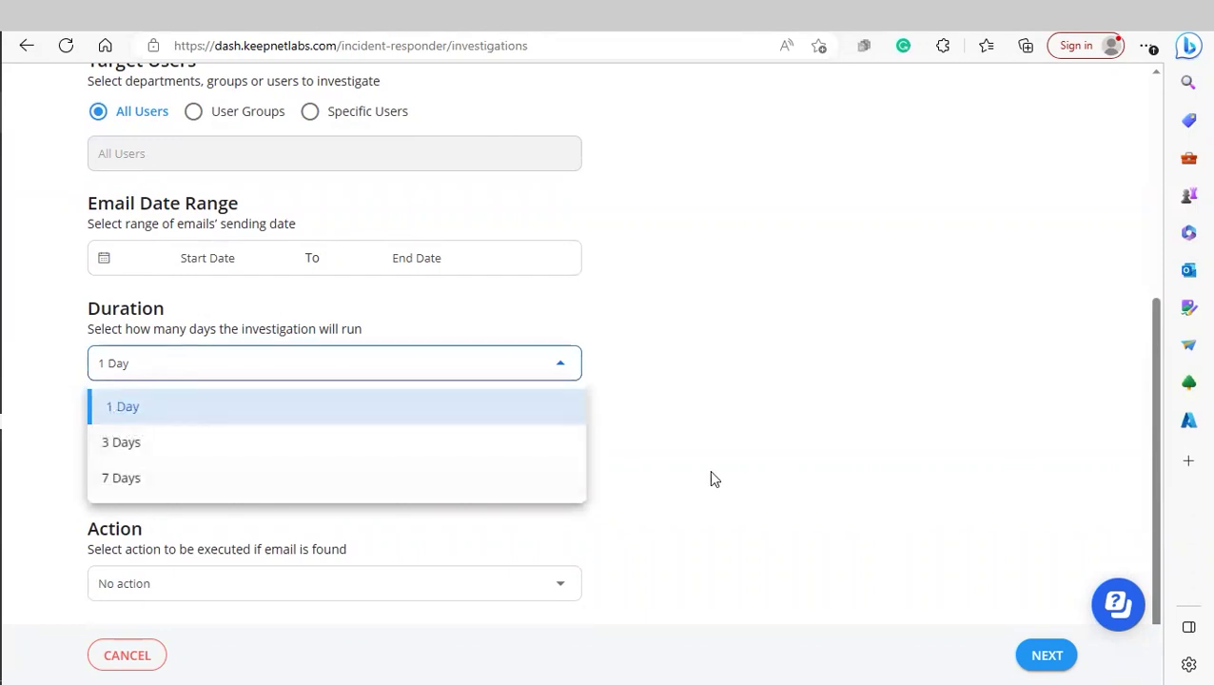
left_click(709, 469)
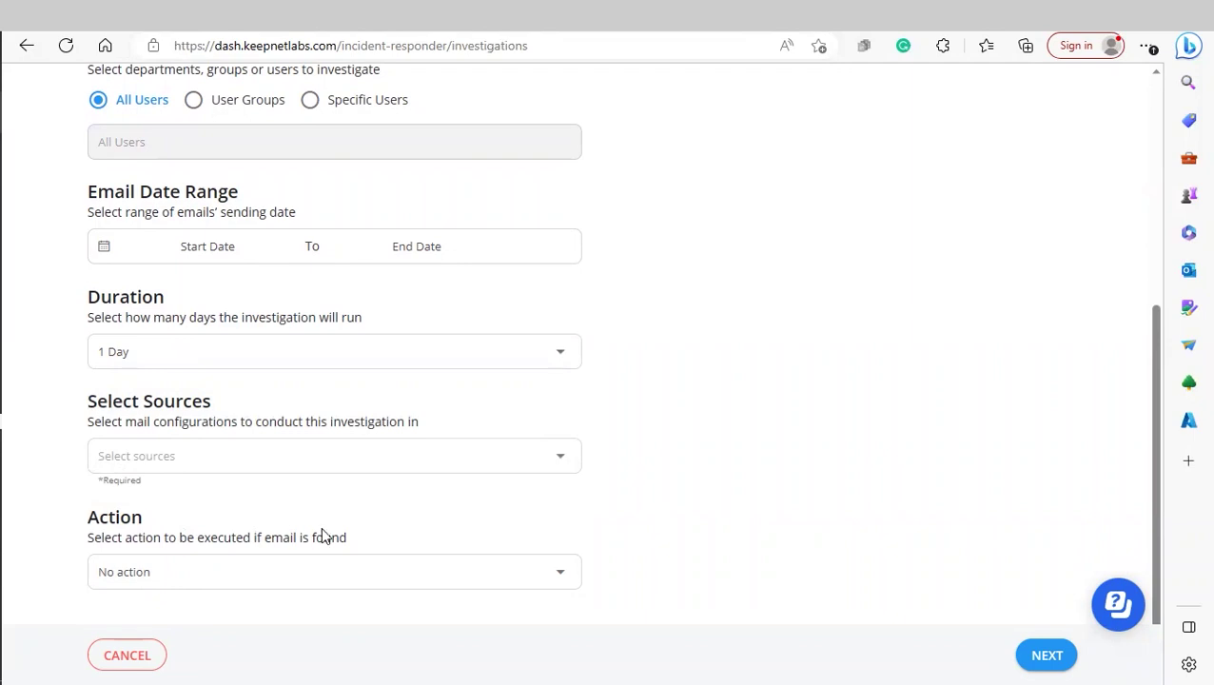
left_click(312, 571)
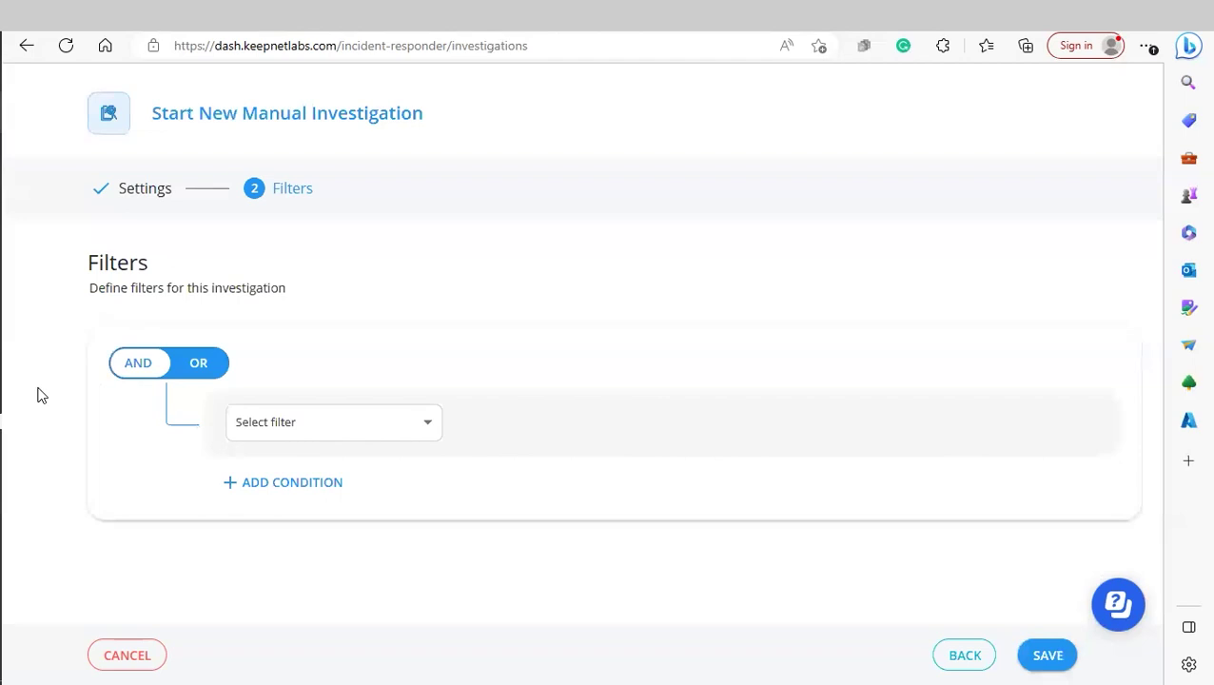
- Add a second investigation filter joined with OR, then begin a new integration
left_click(326, 424)
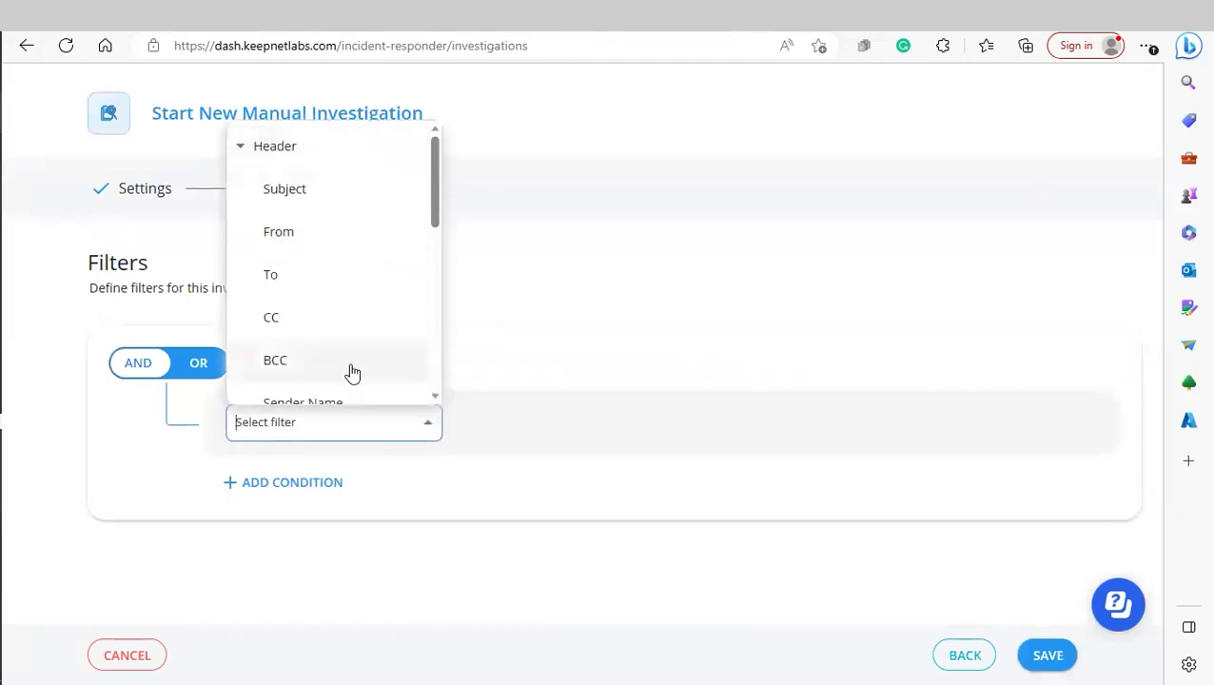
scroll(314, 257, "down", 5)
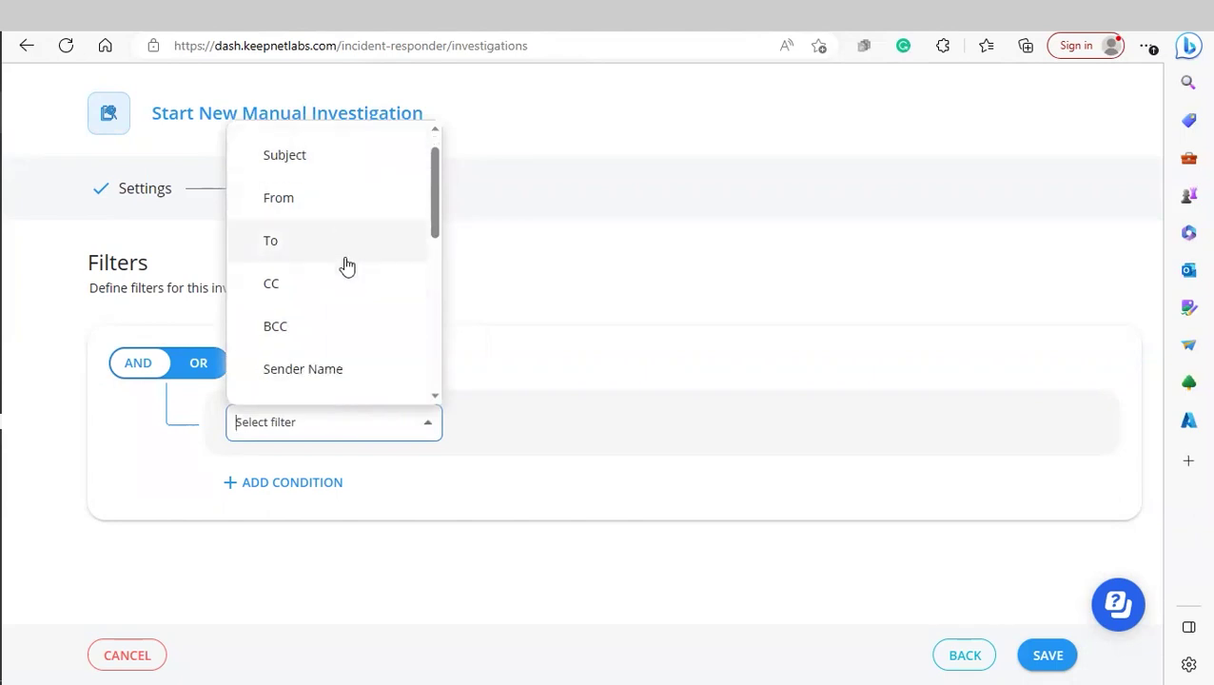
scroll(307, 257, "down", 2)
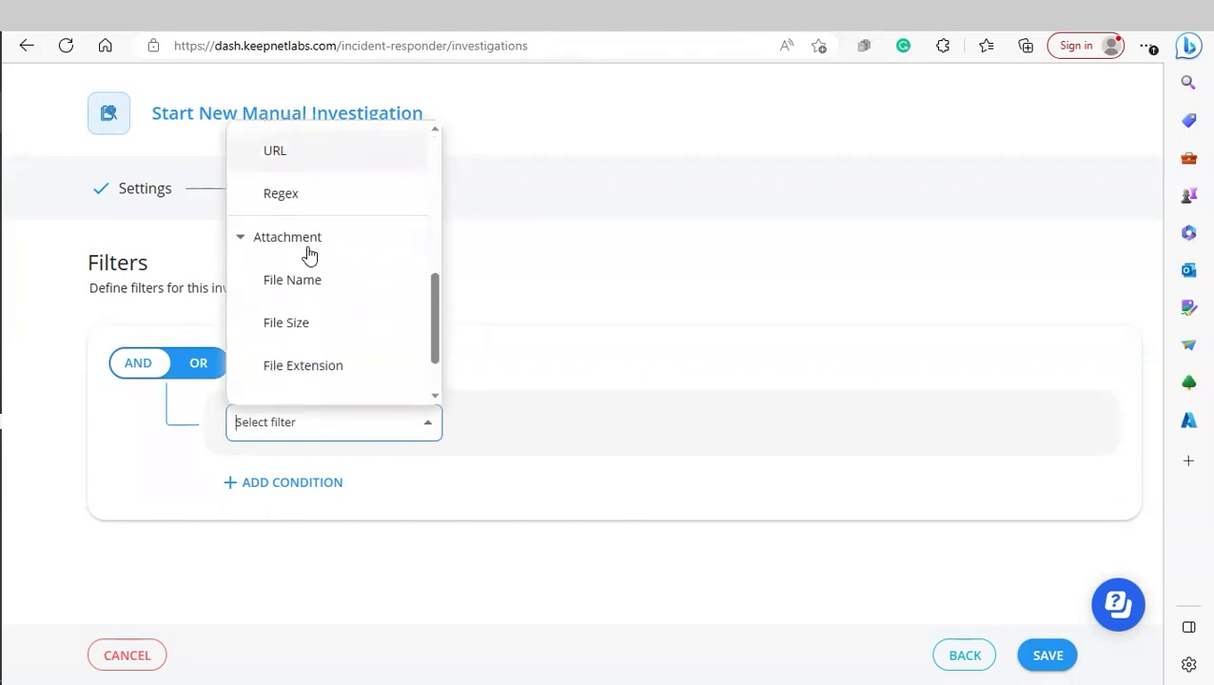
scroll(312, 272, "down", 2)
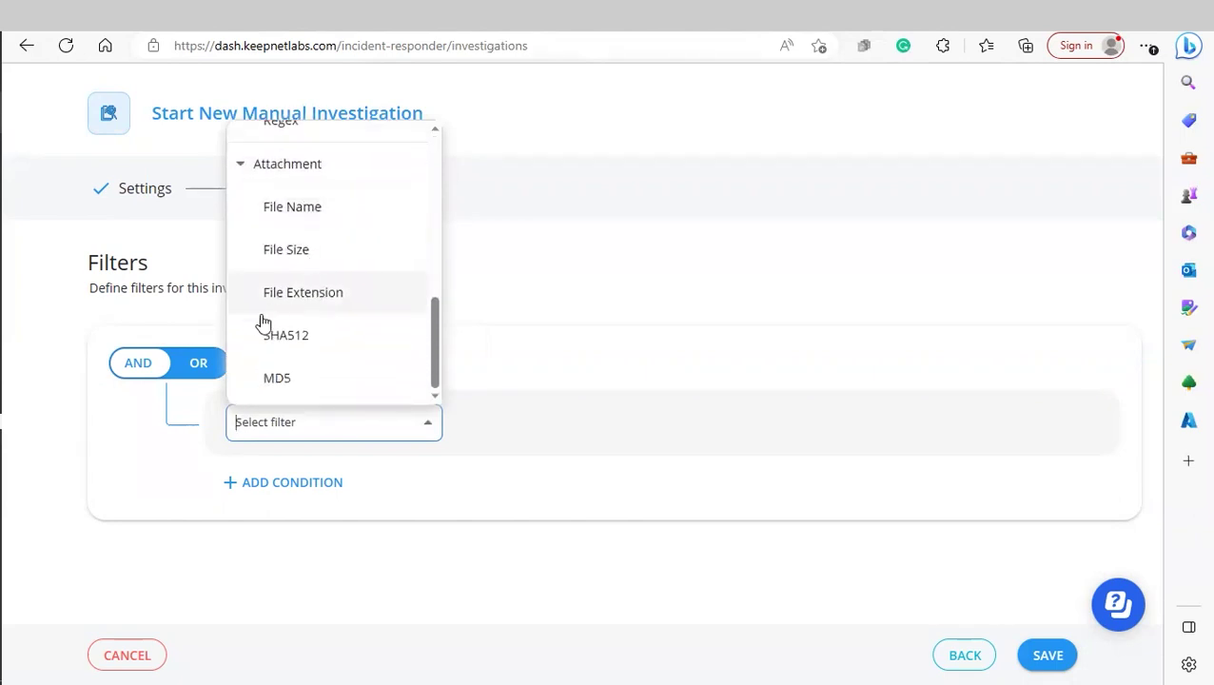
left_click(259, 485)
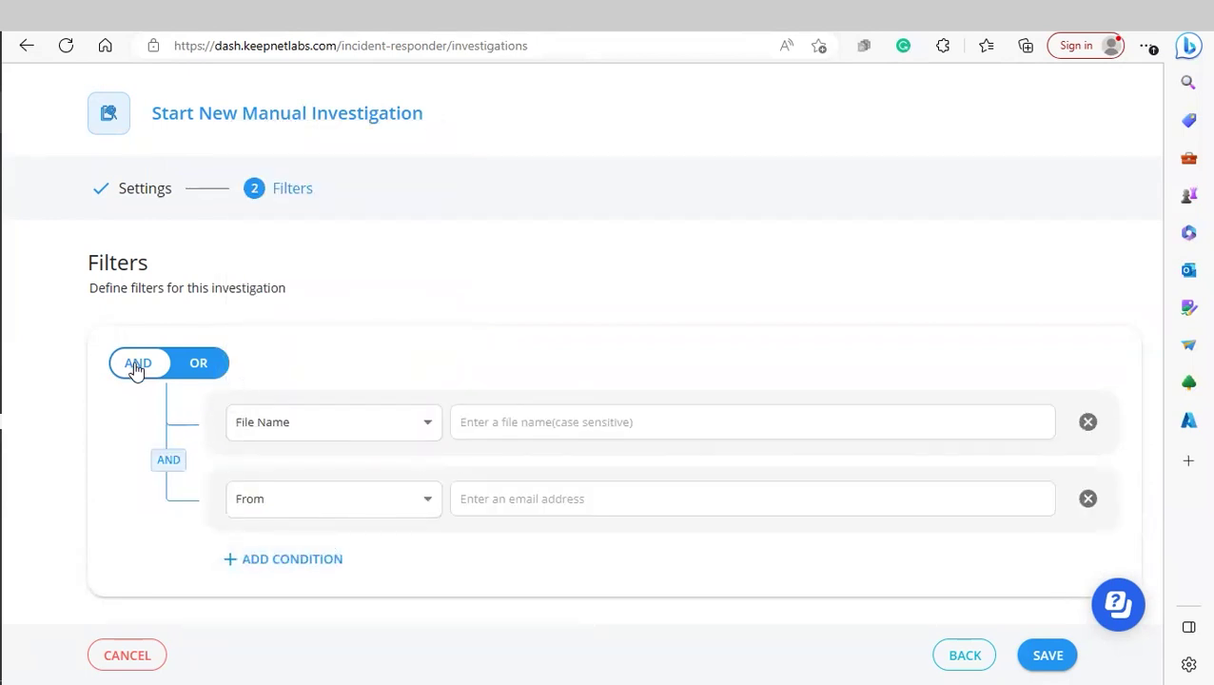
left_click(181, 370)
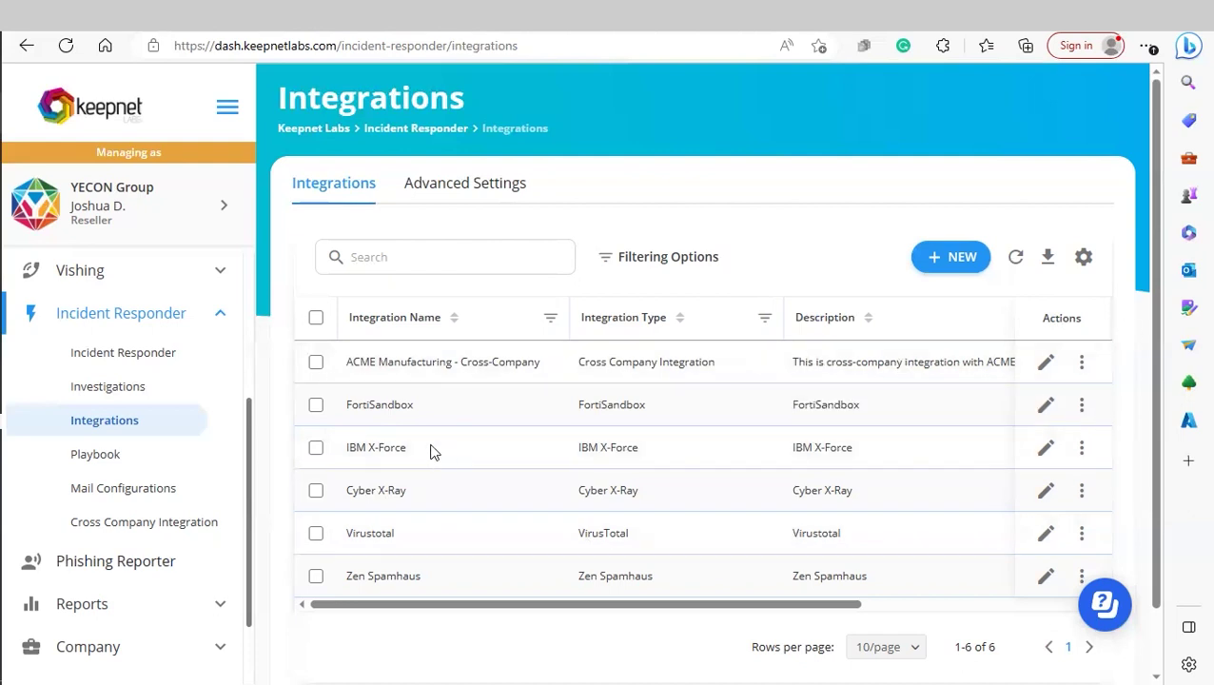
left_click(950, 259)
- Name the new integration IBM and set its type to VirusTotal
left_click(146, 265)
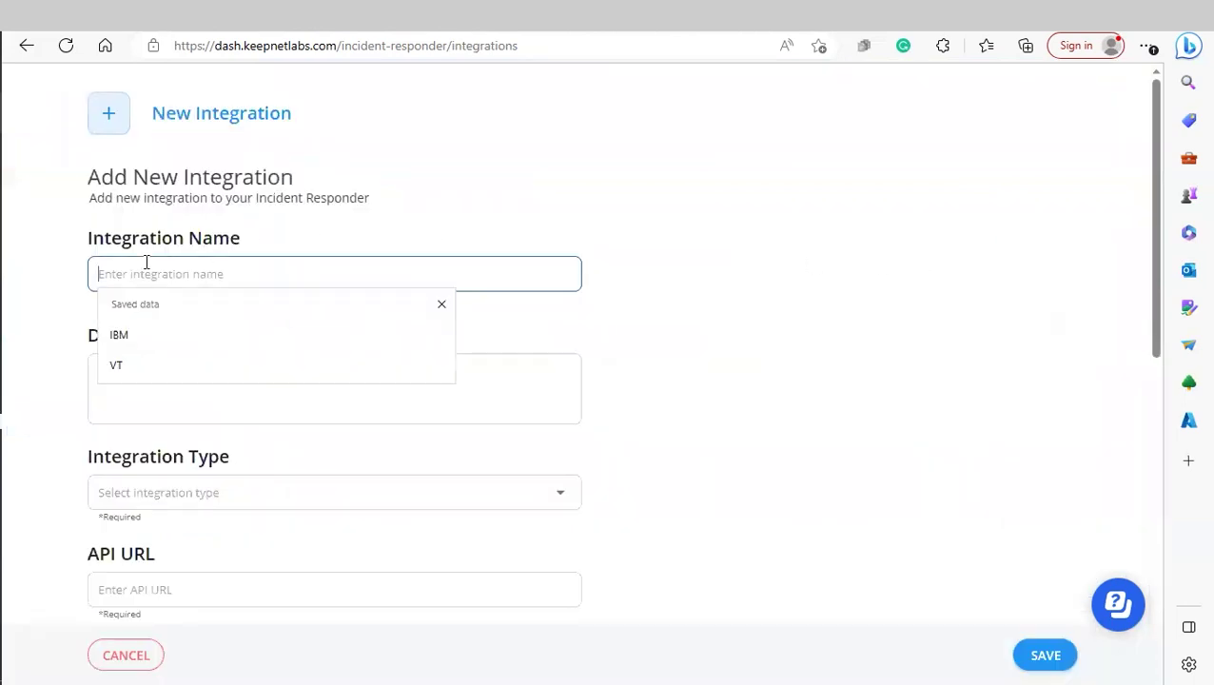
left_click(118, 335)
left_click(137, 377)
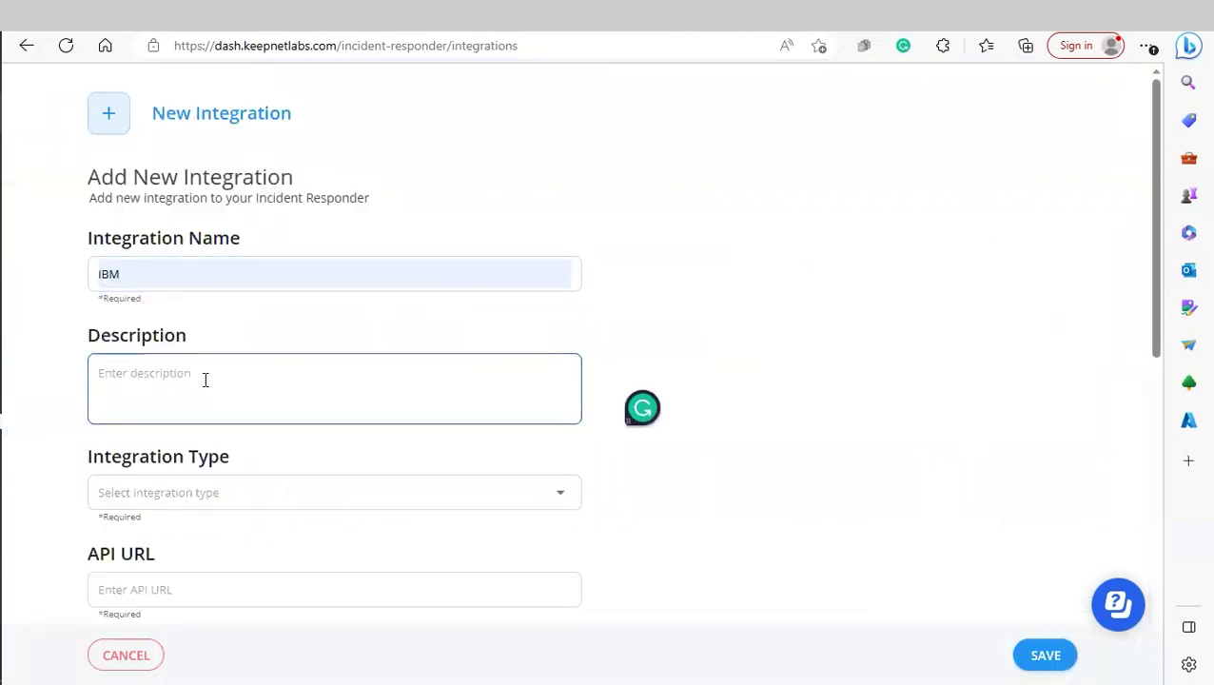
scroll(201, 380, "down", 2)
left_click(177, 302)
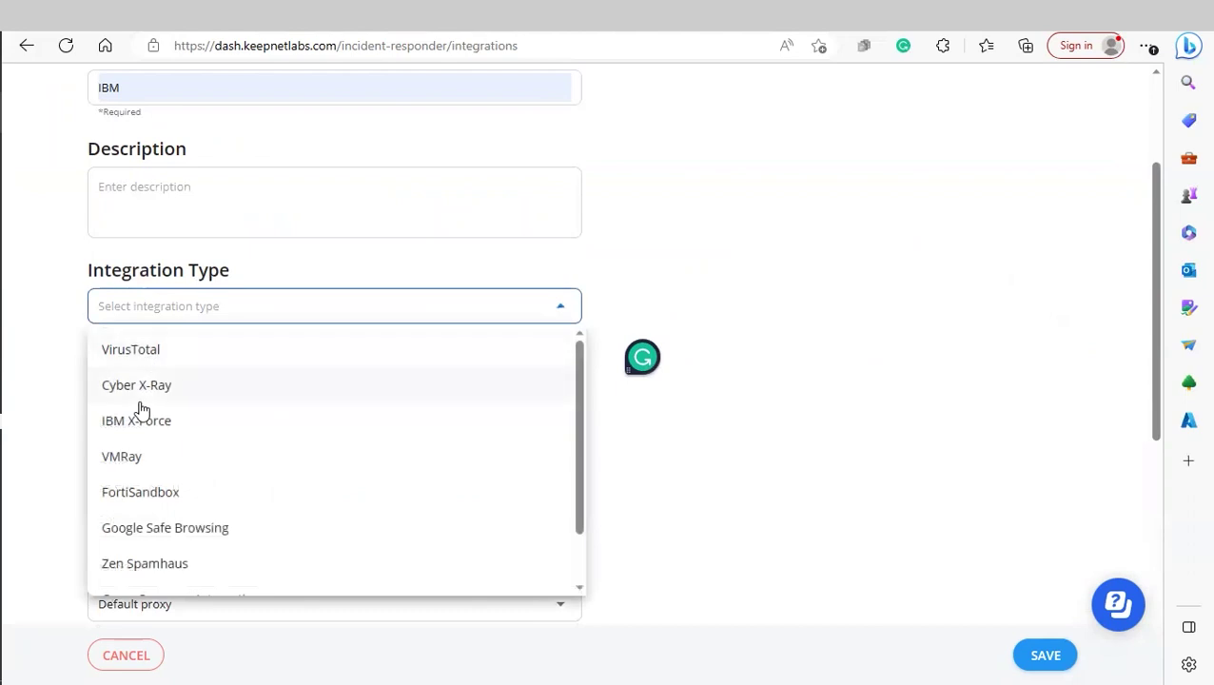
left_click(162, 362)
scroll(218, 307, "down", 1)
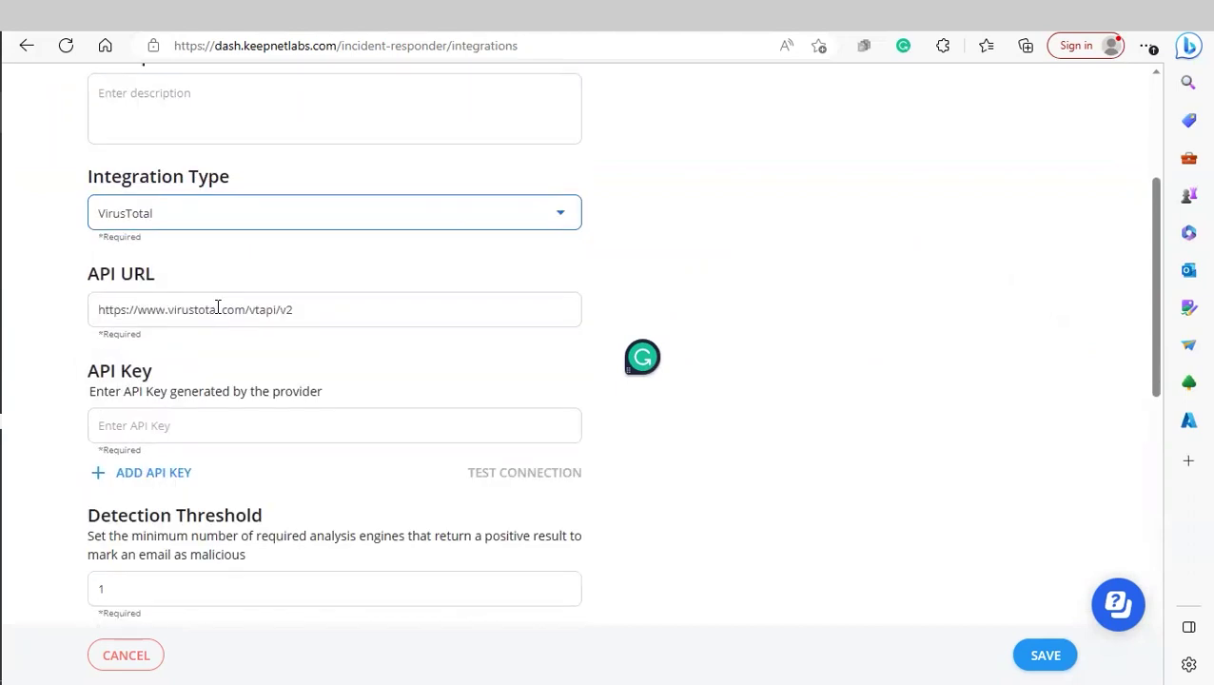
left_click(157, 412)
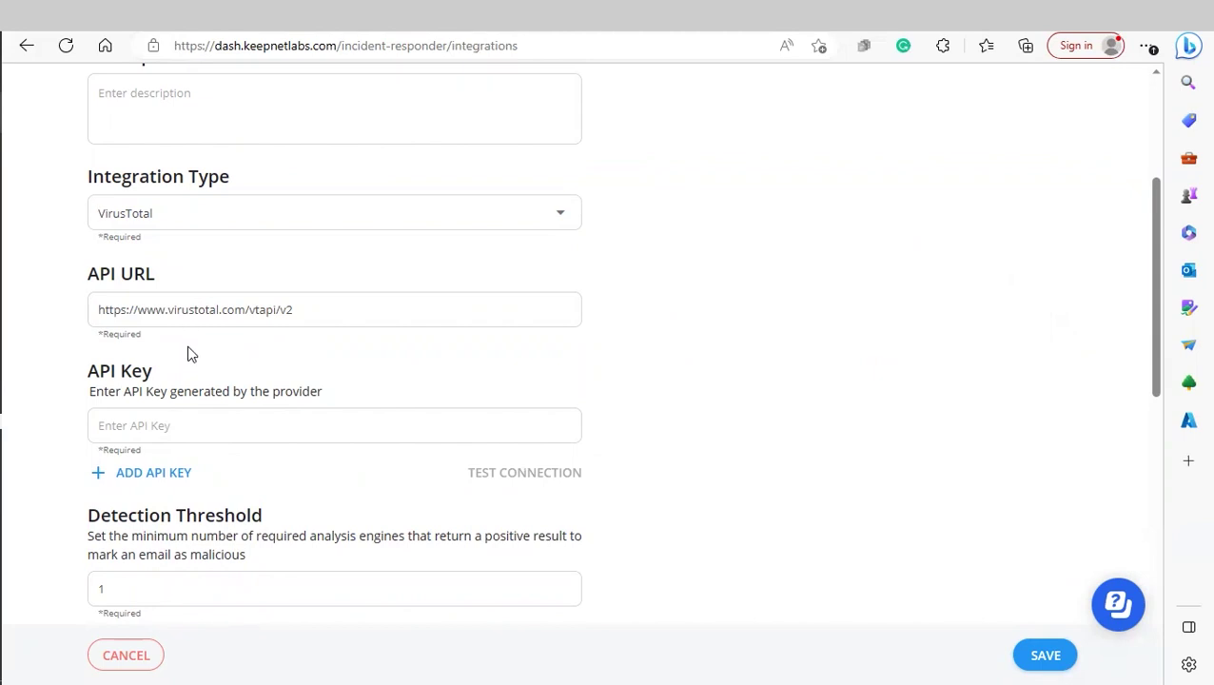
scroll(239, 438, "down", 4)
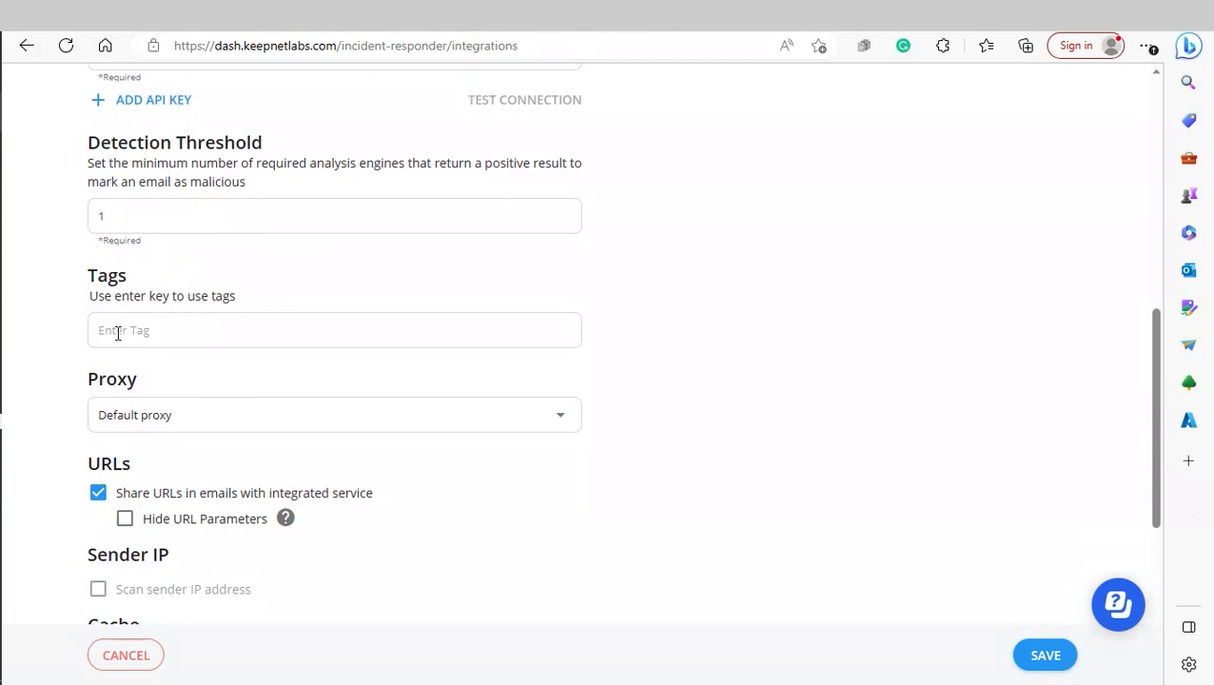
- Keep the Default proxy and Active status, and save the integration
left_click(183, 416)
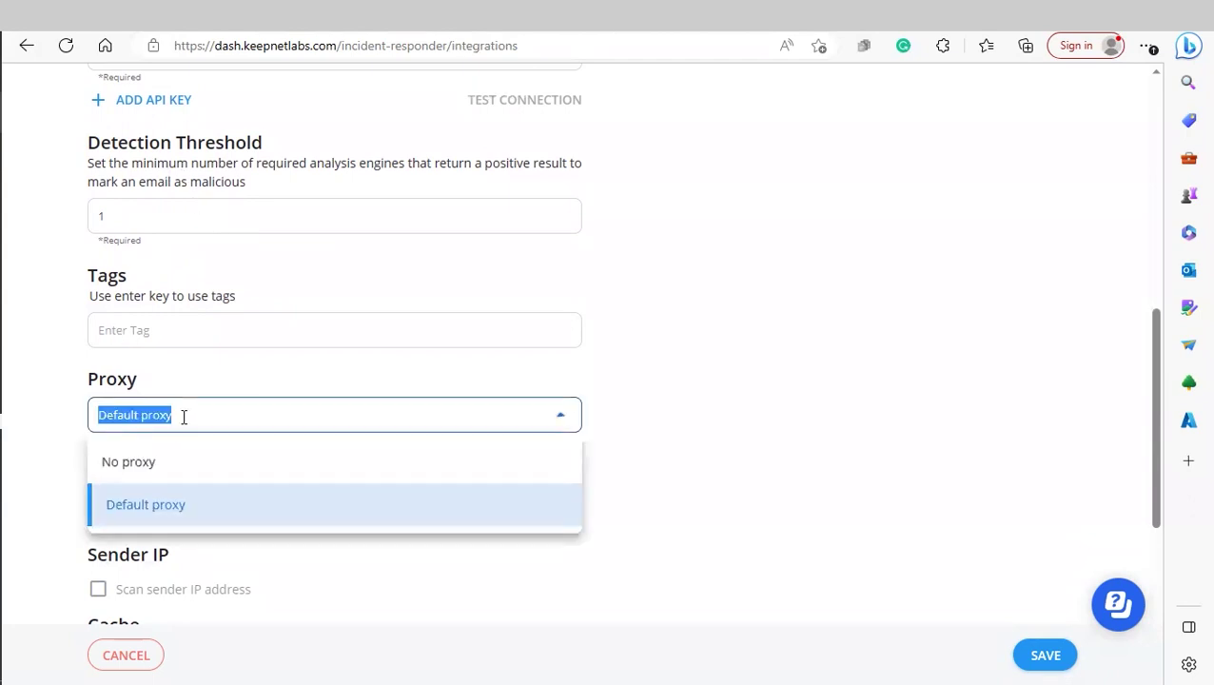
left_click(566, 415)
scroll(381, 380, "down", 3)
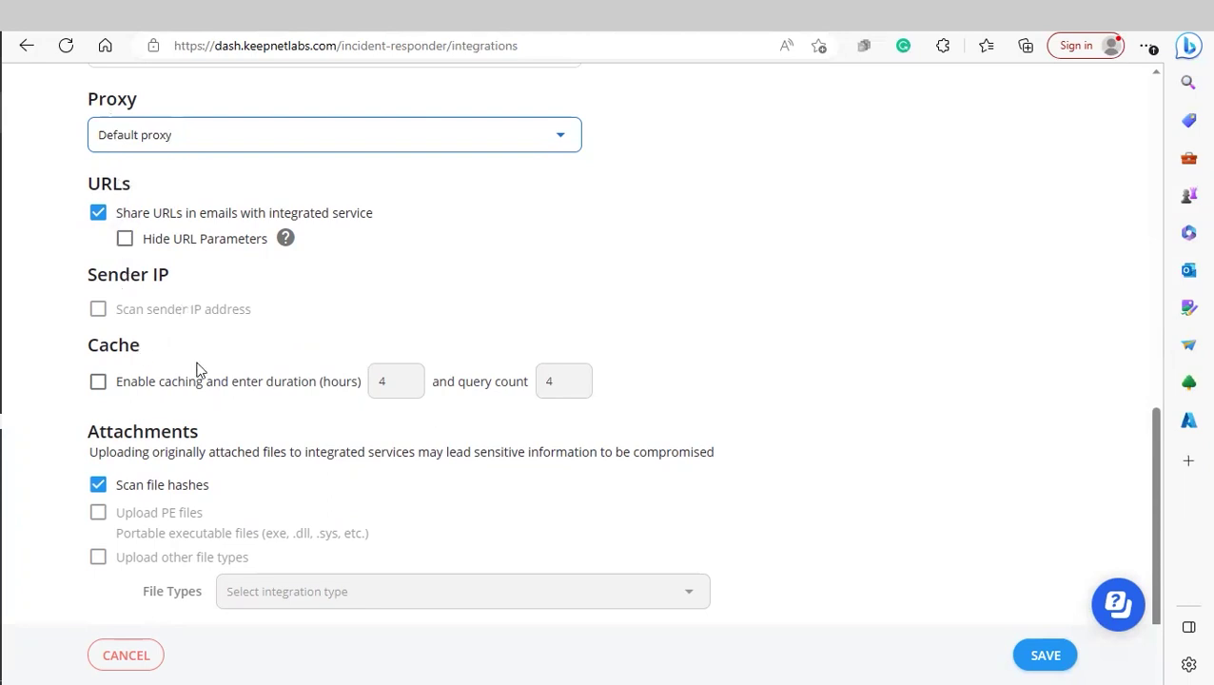
scroll(187, 455, "down", 1)
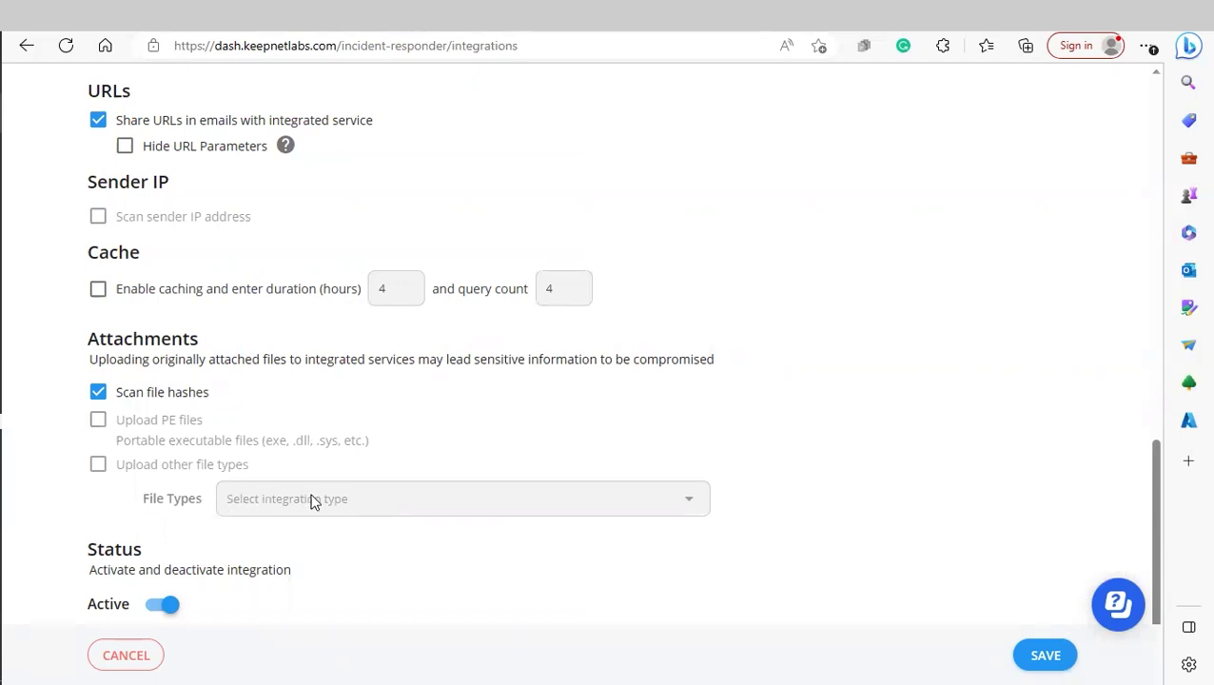
scroll(317, 496, "down", 1)
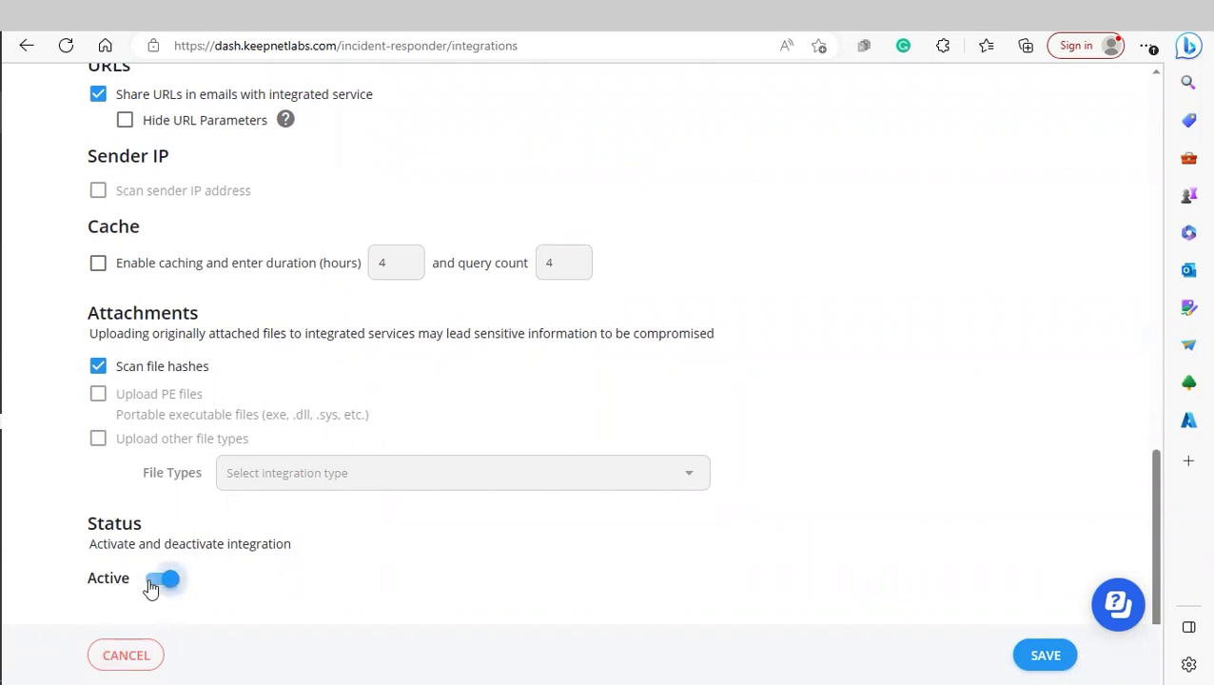
left_click(1054, 656)
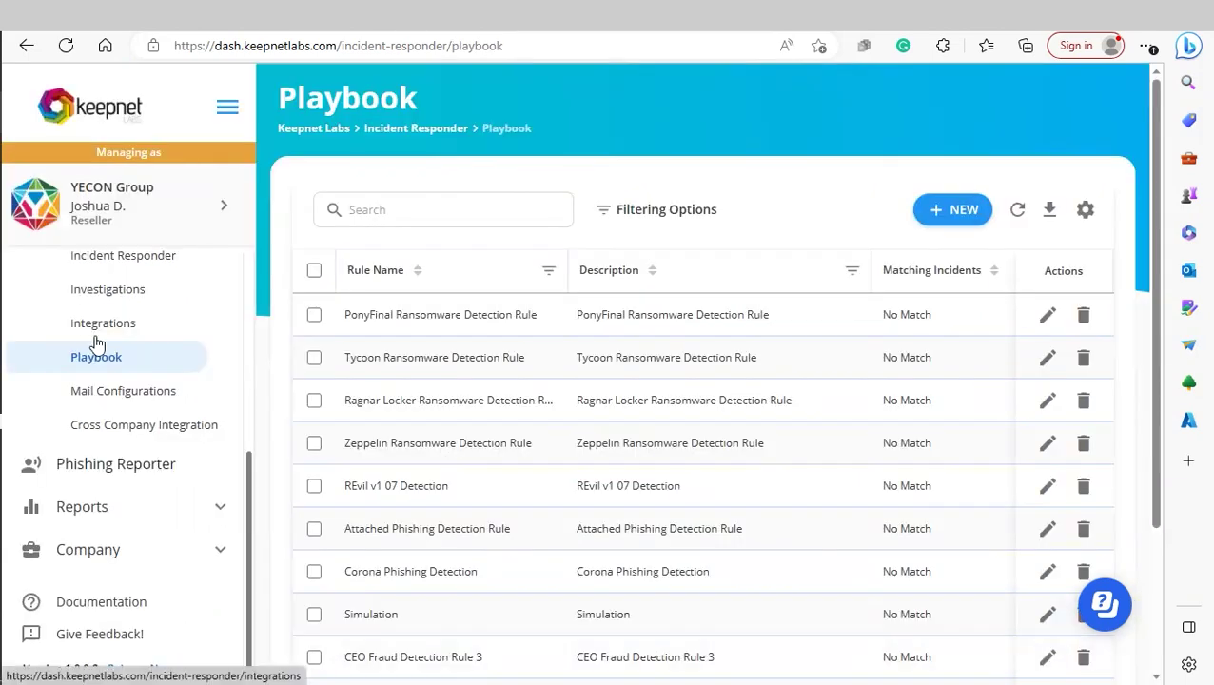
- Scroll through the Playbook's 12 detection rules and start a new rule
scroll(133, 380, "down", 1)
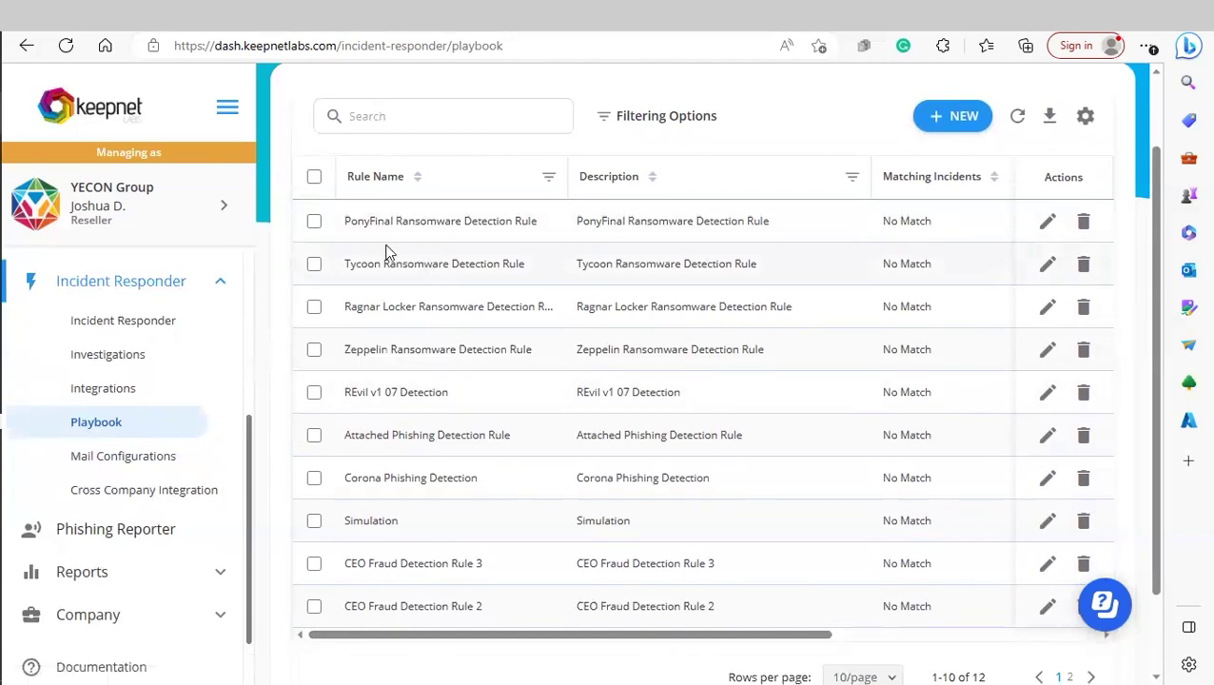
scroll(425, 276, "up", 1)
left_click(964, 209)
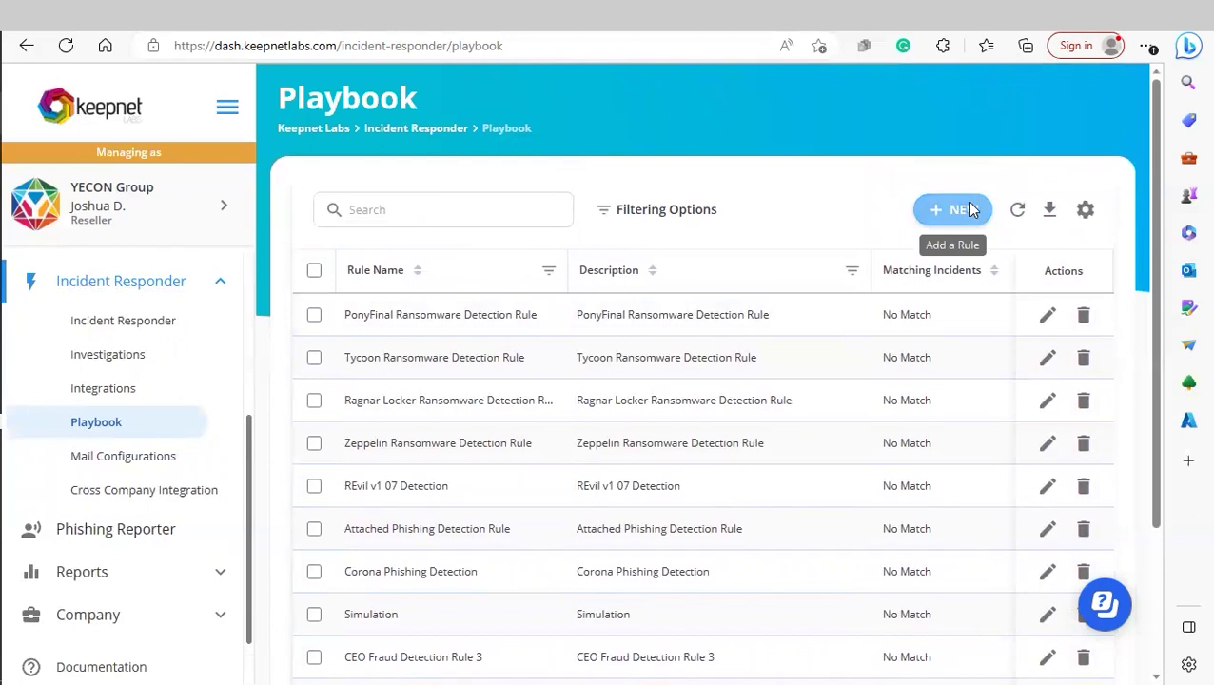
- Name the rule 'New rule' with Medium priority and continue to its Conditions
left_click(124, 376)
left_click(141, 464)
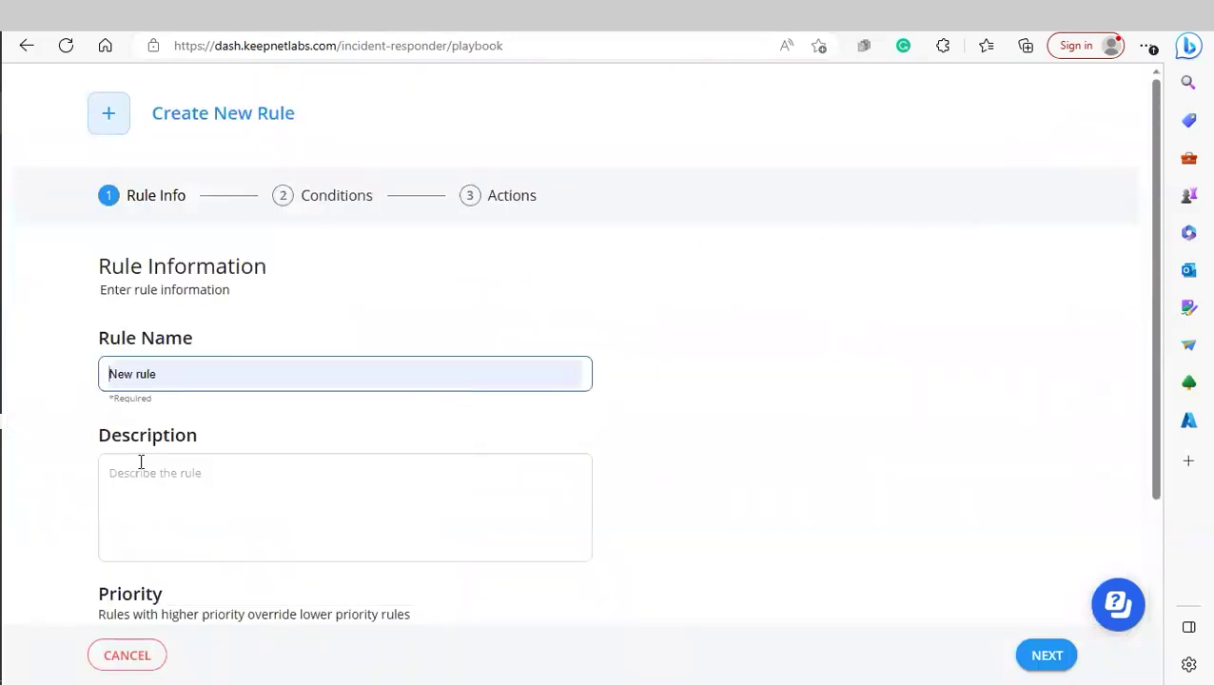
scroll(154, 410, "down", 1)
scroll(153, 410, "down", 2)
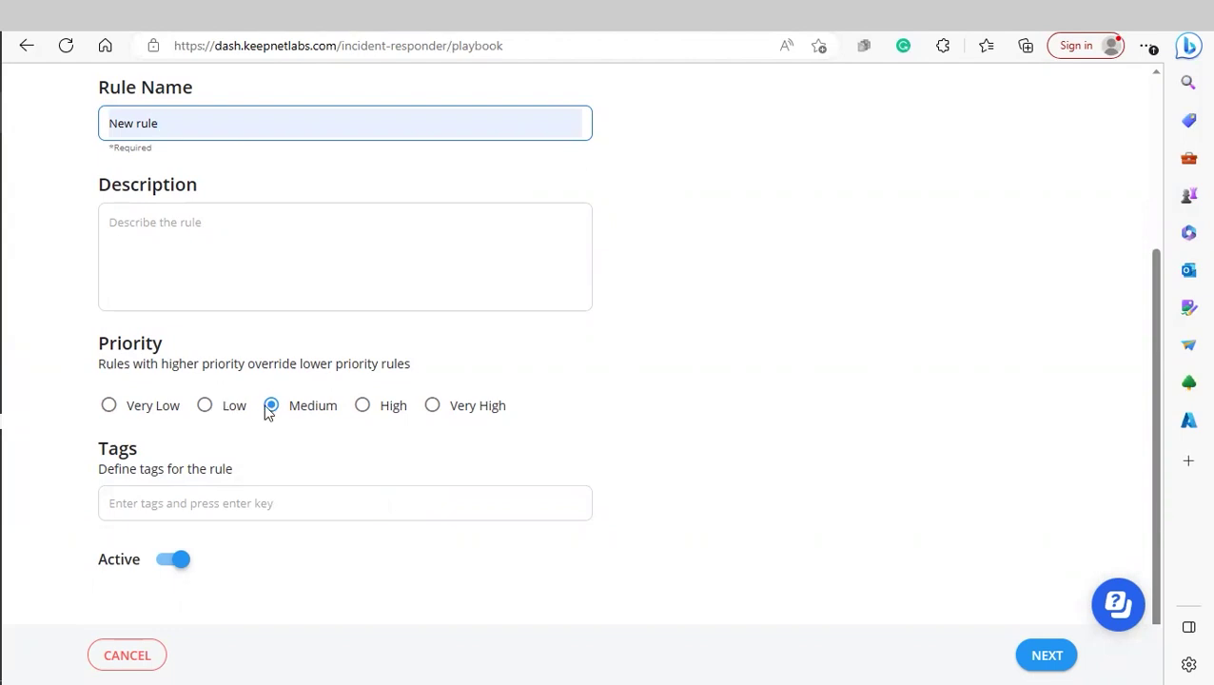
left_click(212, 509)
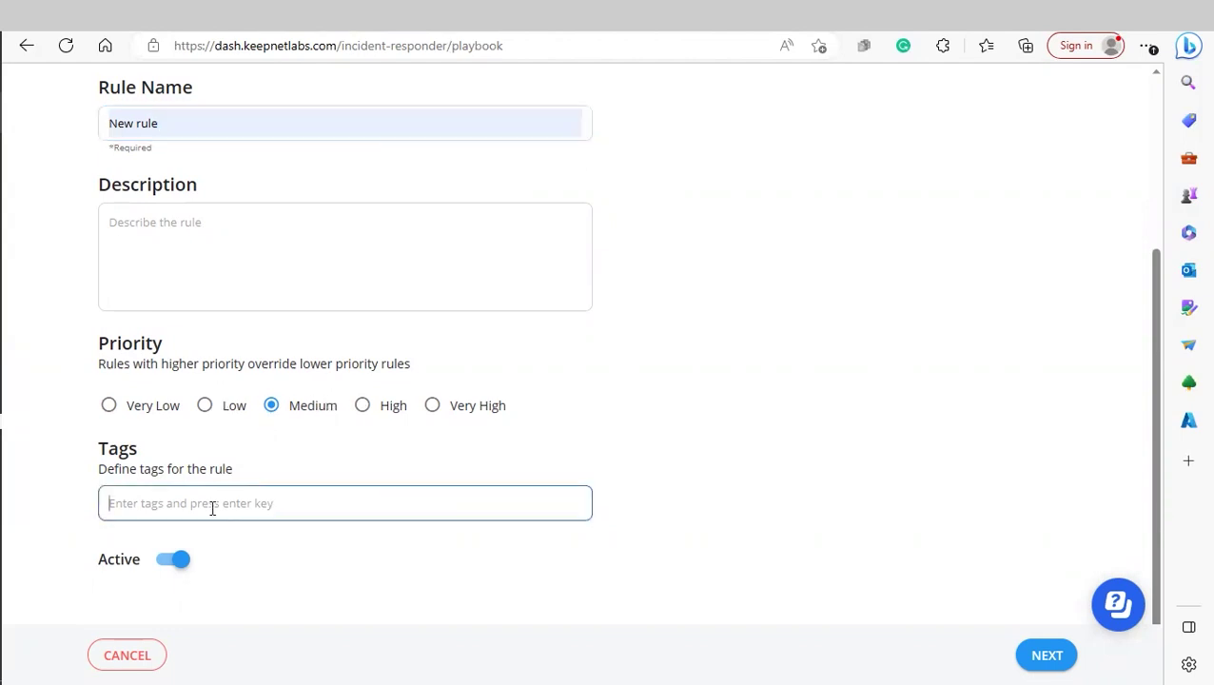
left_click(1047, 655)
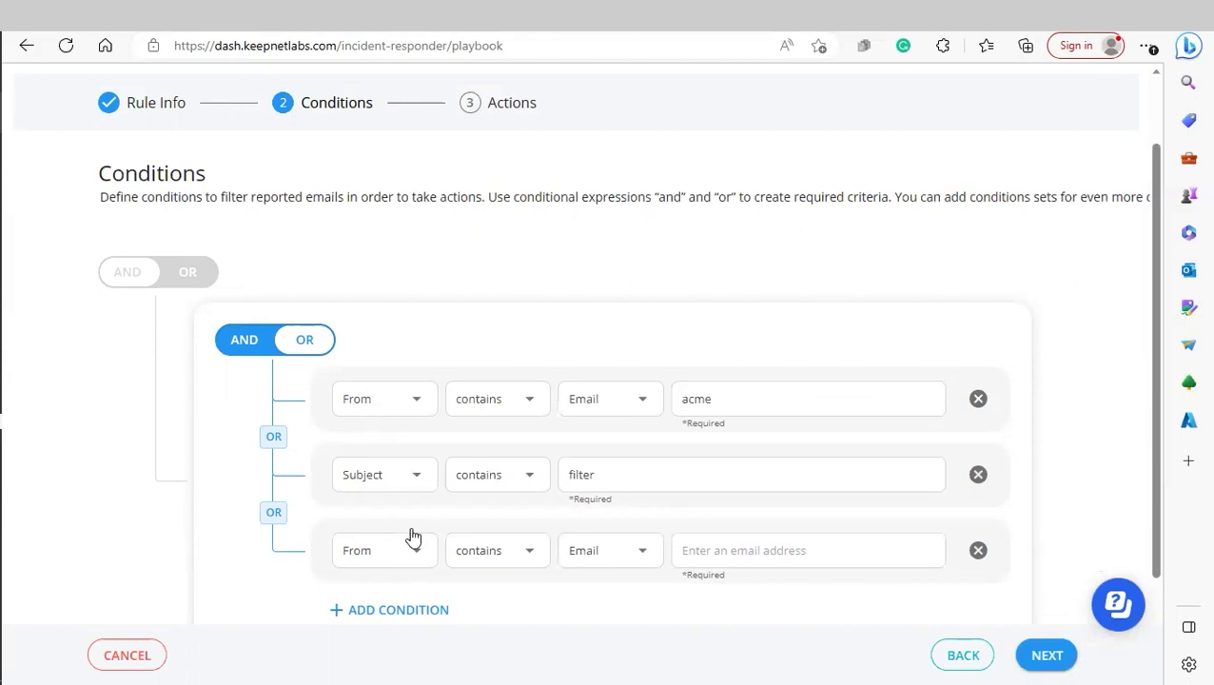
- Remove the empty third condition and view the available action types, Mark as to Tag
left_click(978, 552)
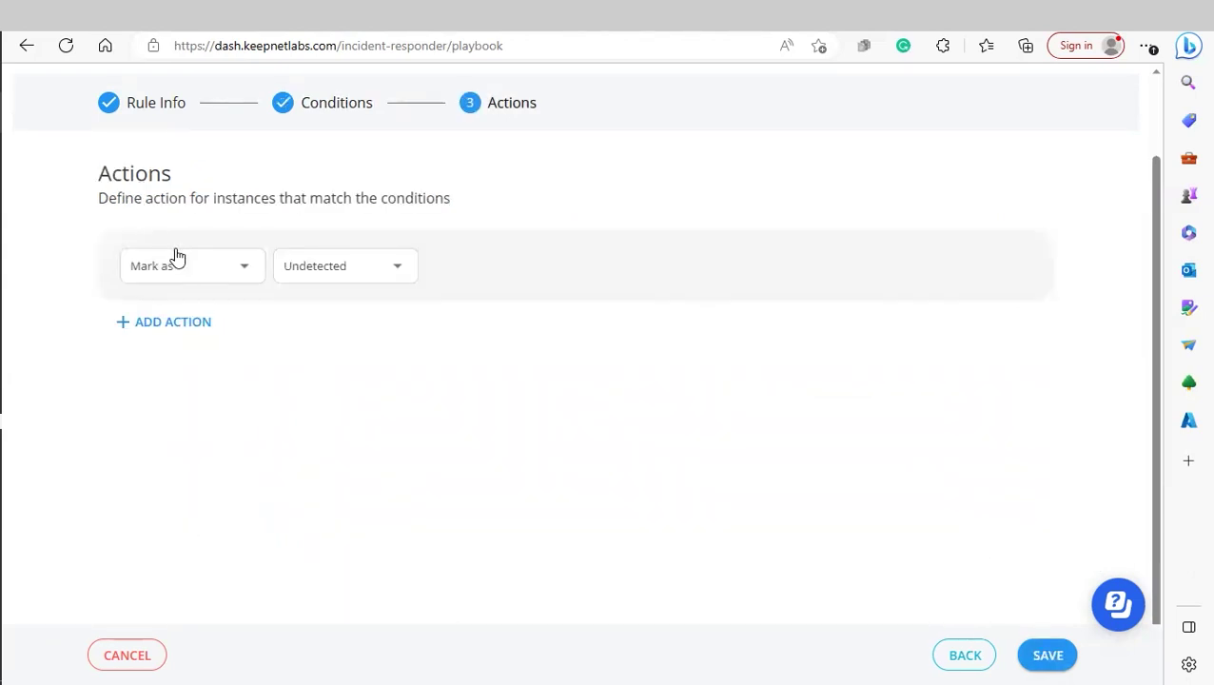
left_click(173, 258)
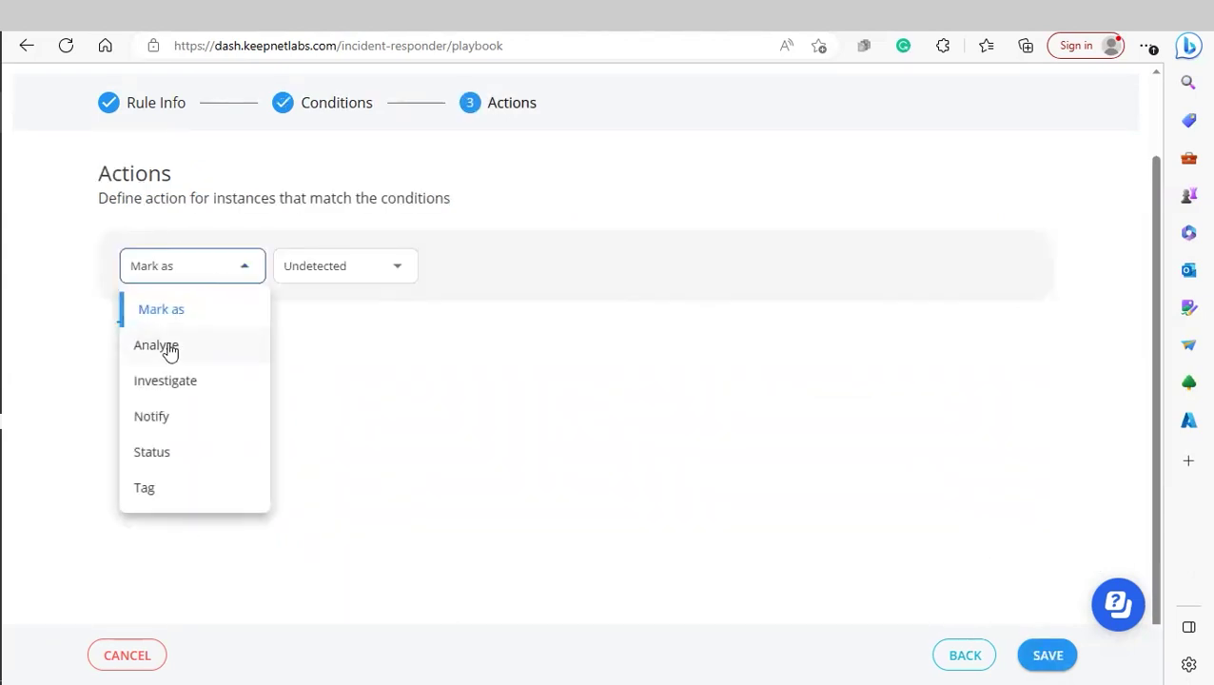